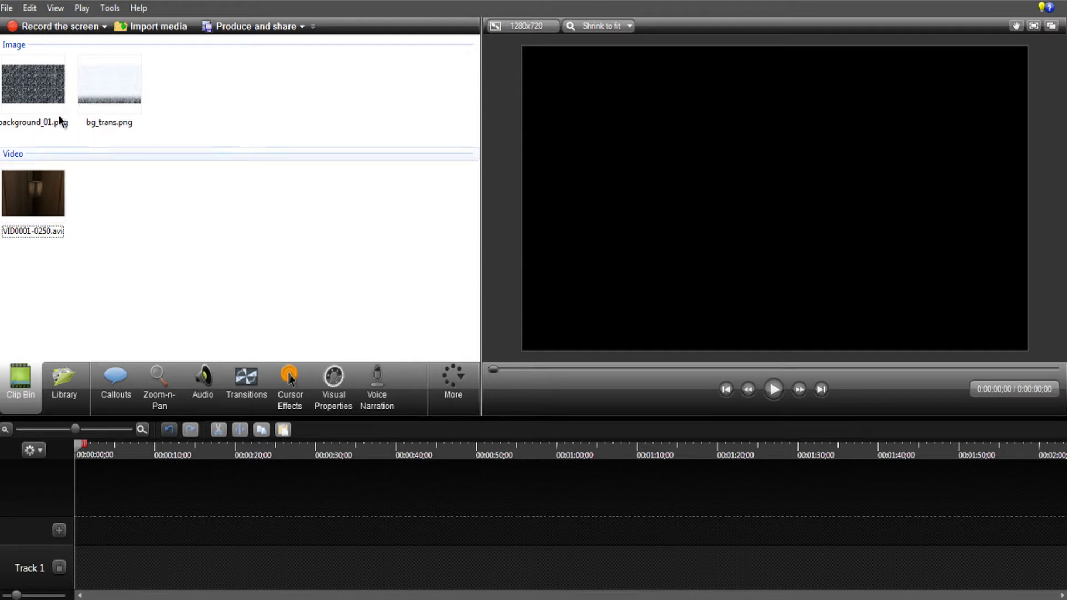
- Place background_01.png at the start of Track 1 and add Tracks 2 and 3
left_click(53, 88)
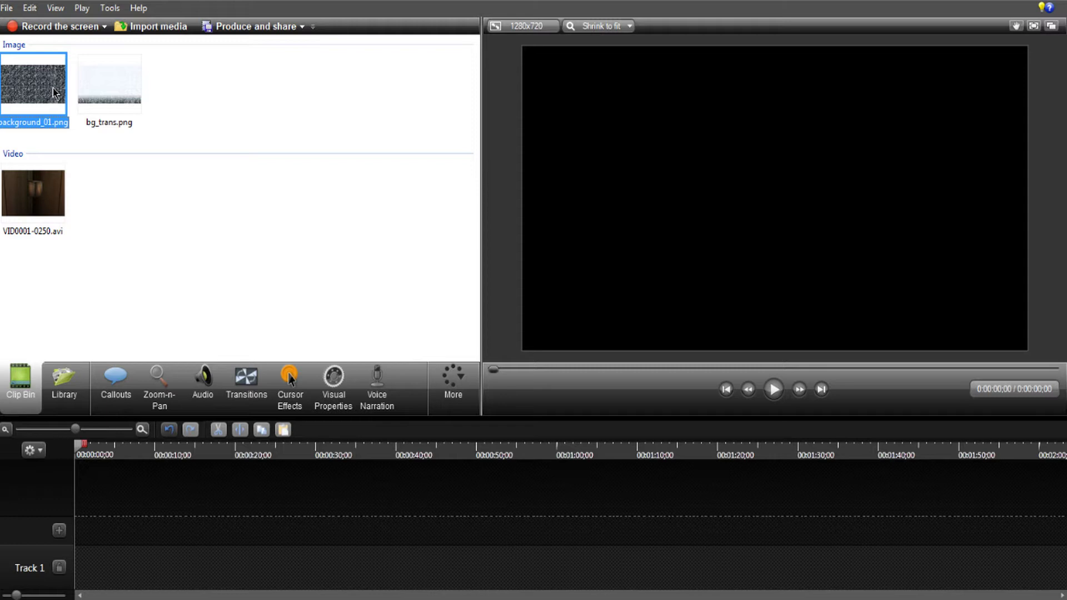
left_click(86, 95)
left_click(57, 102)
left_click(40, 190)
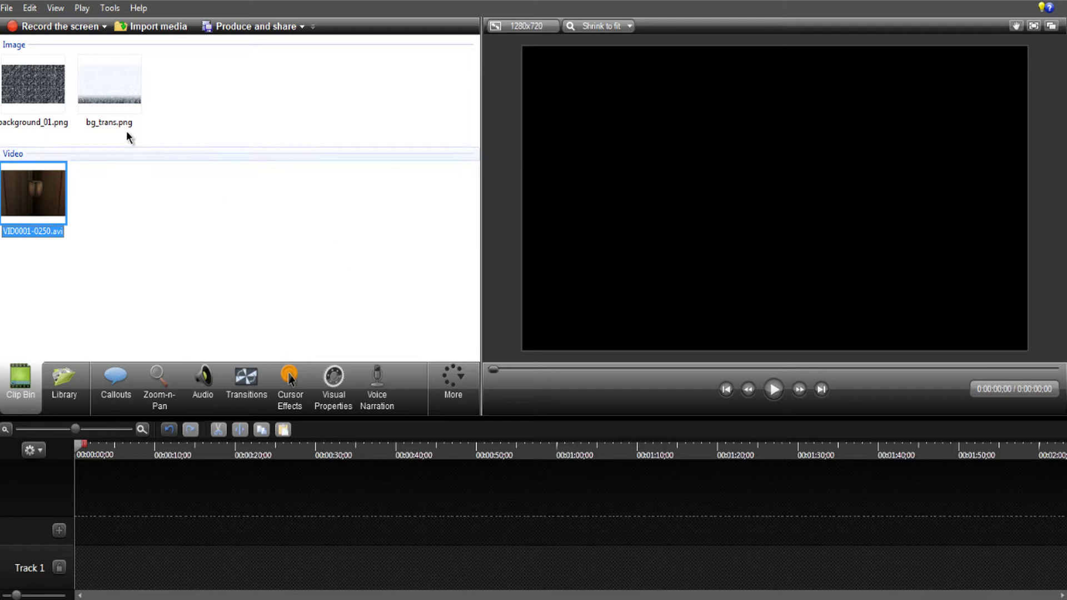
left_click(122, 231)
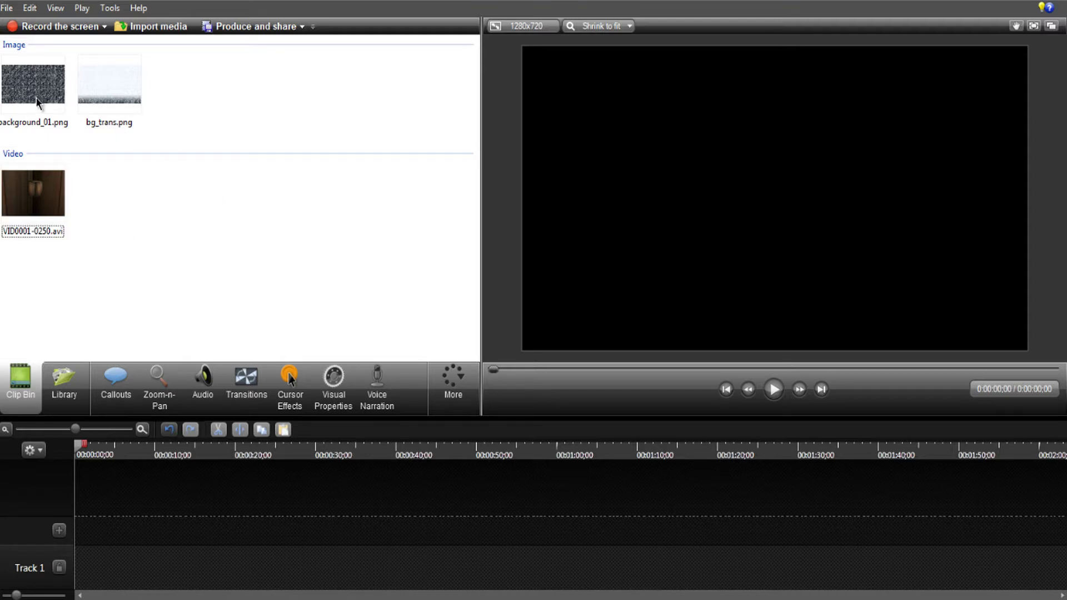
left_click(33, 83)
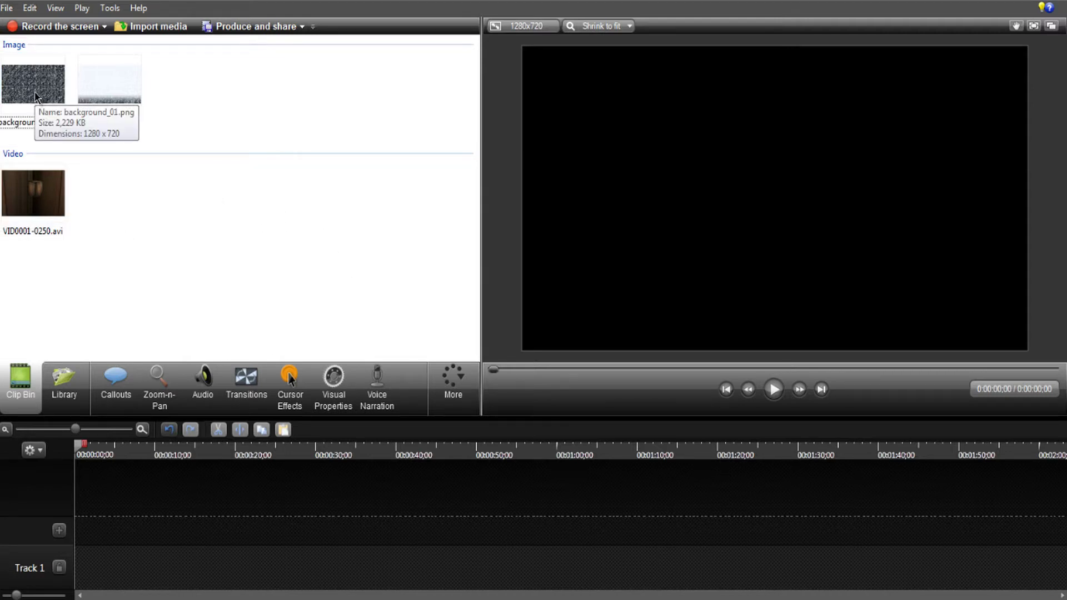
mouse_move(35, 96)
left_mouse_down()
mouse_move(115, 563)
mouse_move(100, 565)
left_mouse_up()
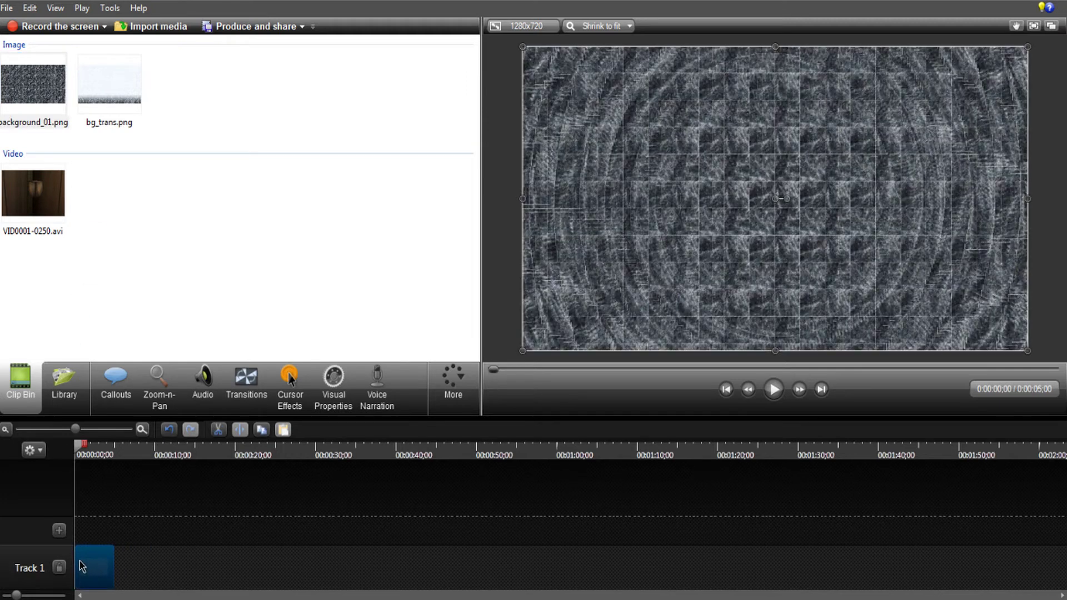
left_click(59, 529)
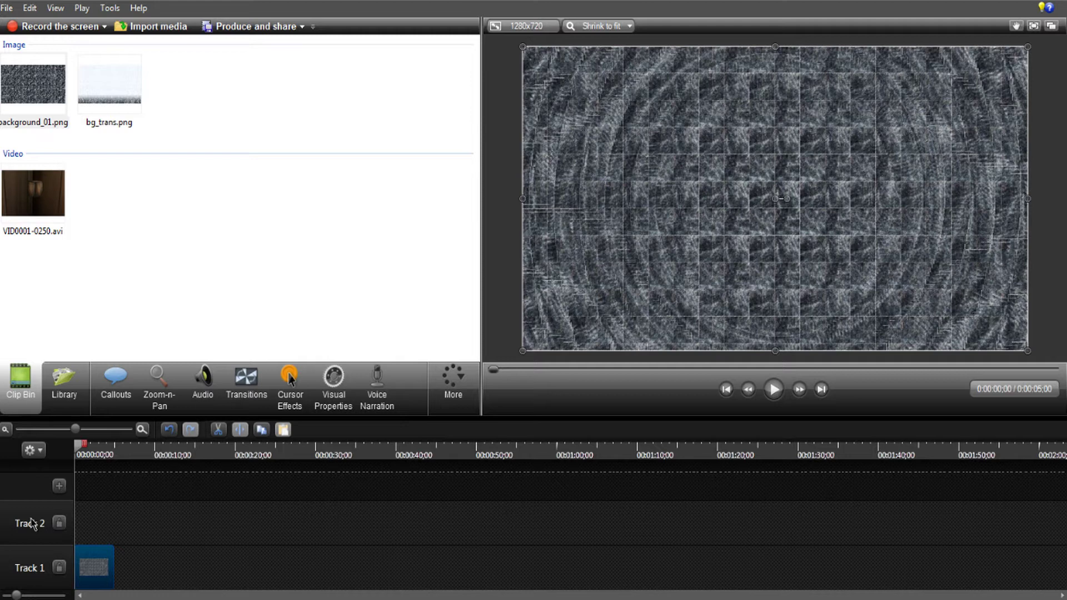
left_click(59, 486)
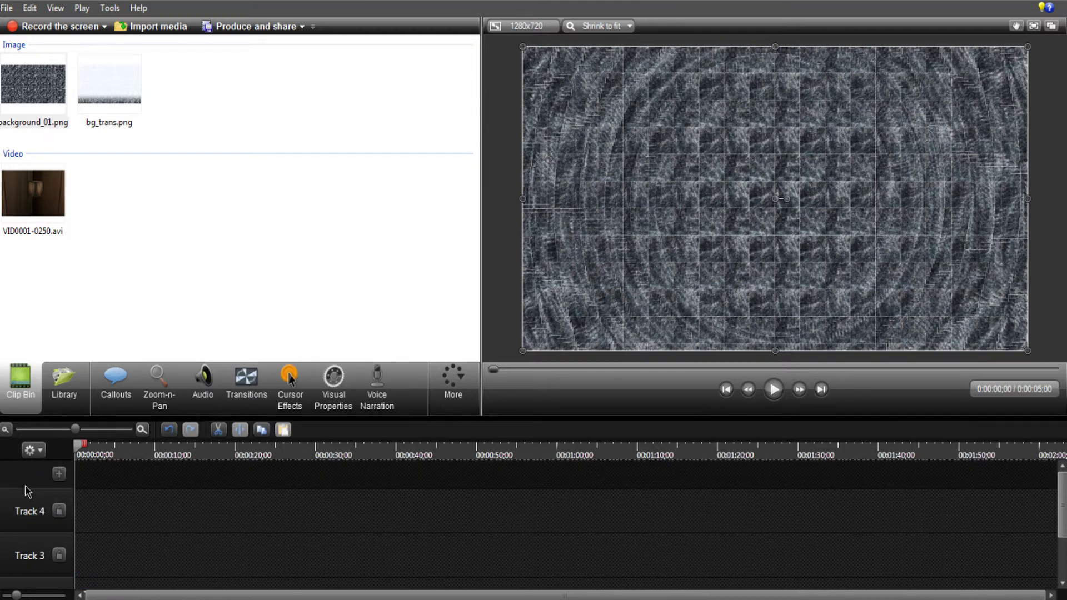
scroll(59, 492, "down", 2)
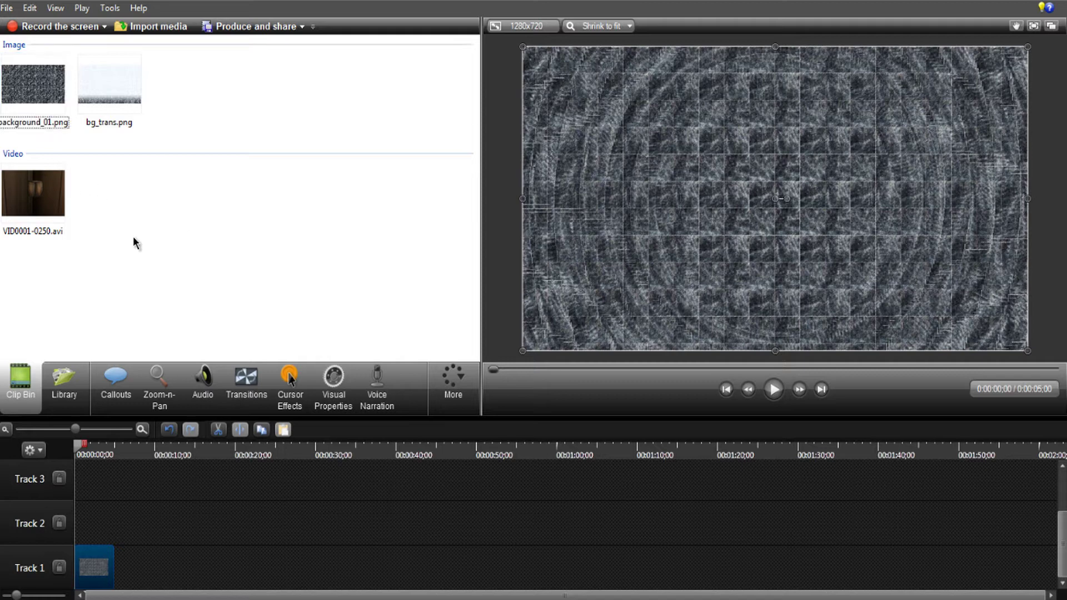
- Try bg_trans.png on Track 2, then delete it from the timeline
left_click(103, 113)
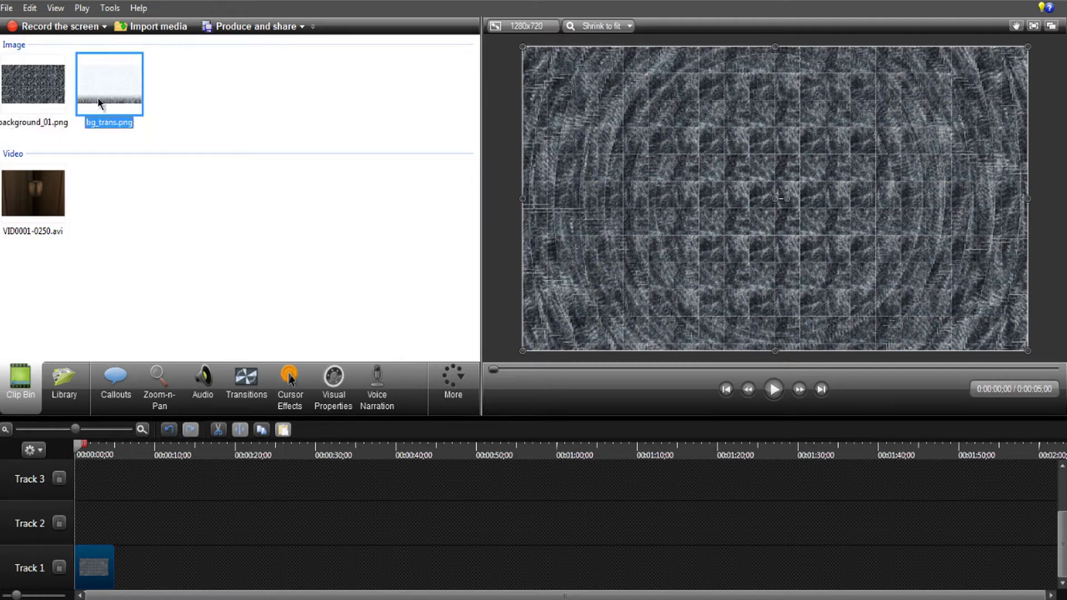
left_click_drag(109, 84, 332, 516)
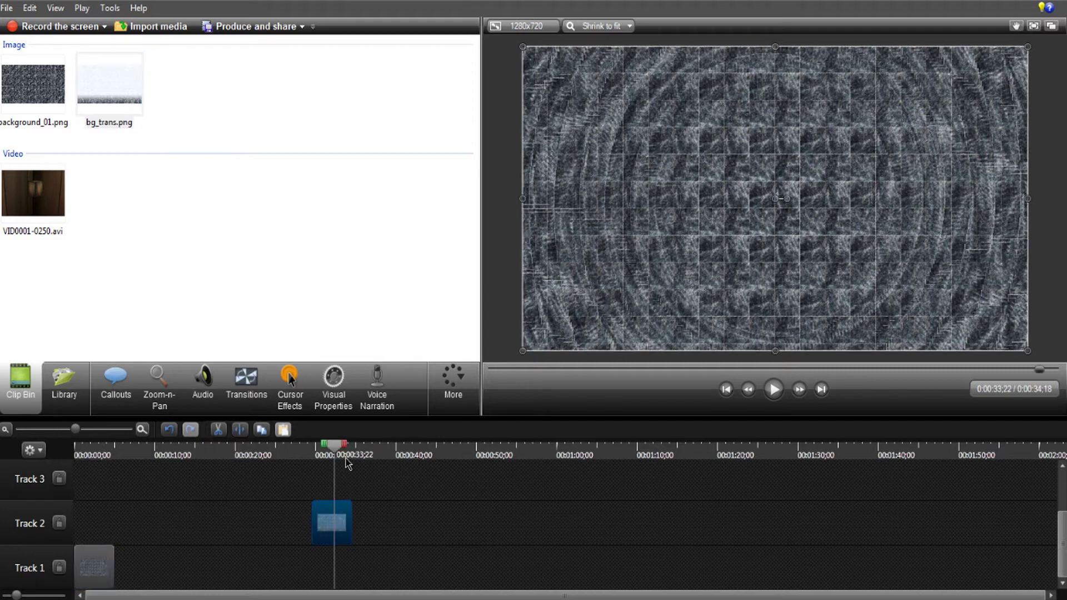
left_click(348, 457)
left_click(327, 456)
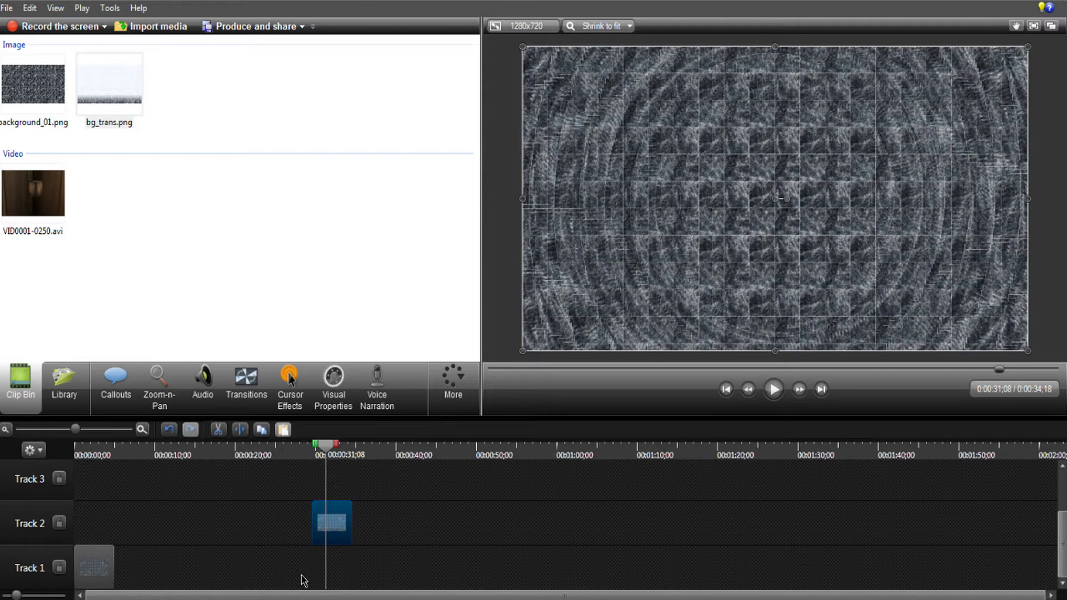
left_click_drag(331, 521, 143, 522)
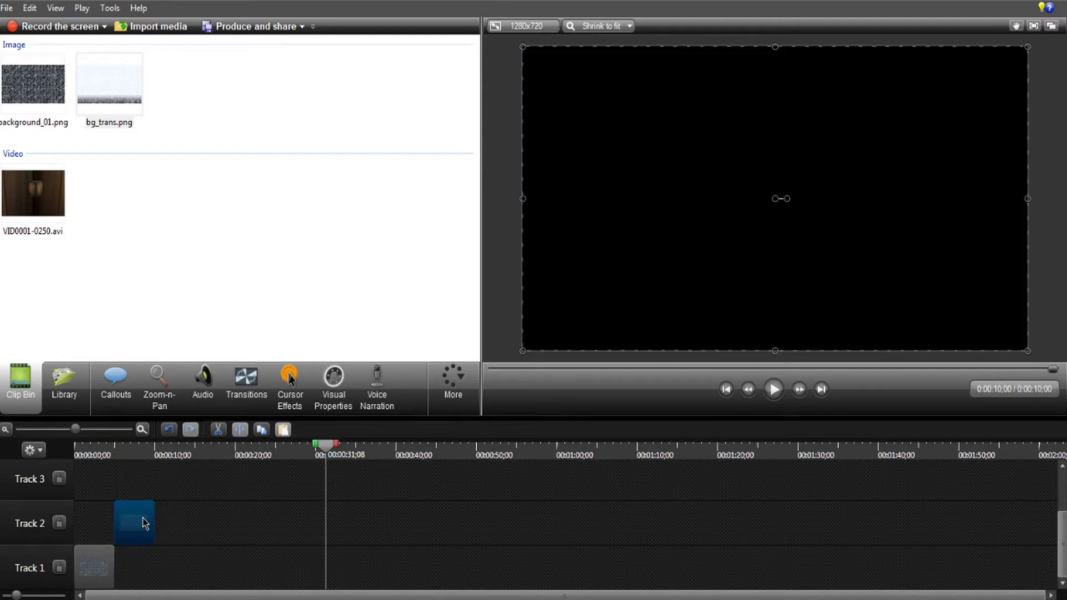
key("Delete")
left_click_drag(328, 451, 76, 450)
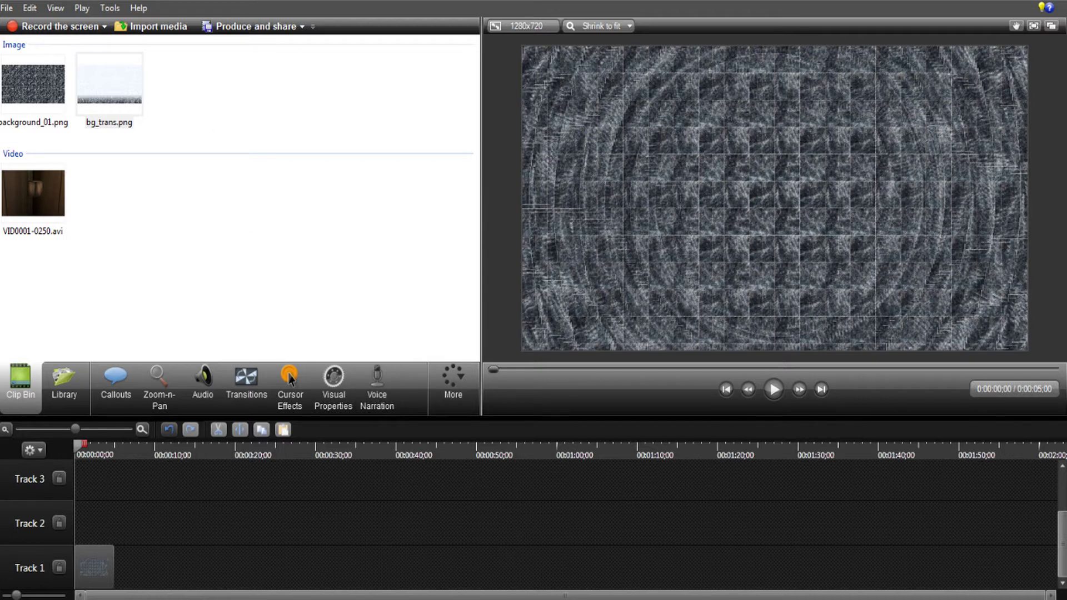
- Copy the texture into a new 1280×720 GIMP image, maximized at 100% zoom
left_click(510, 595)
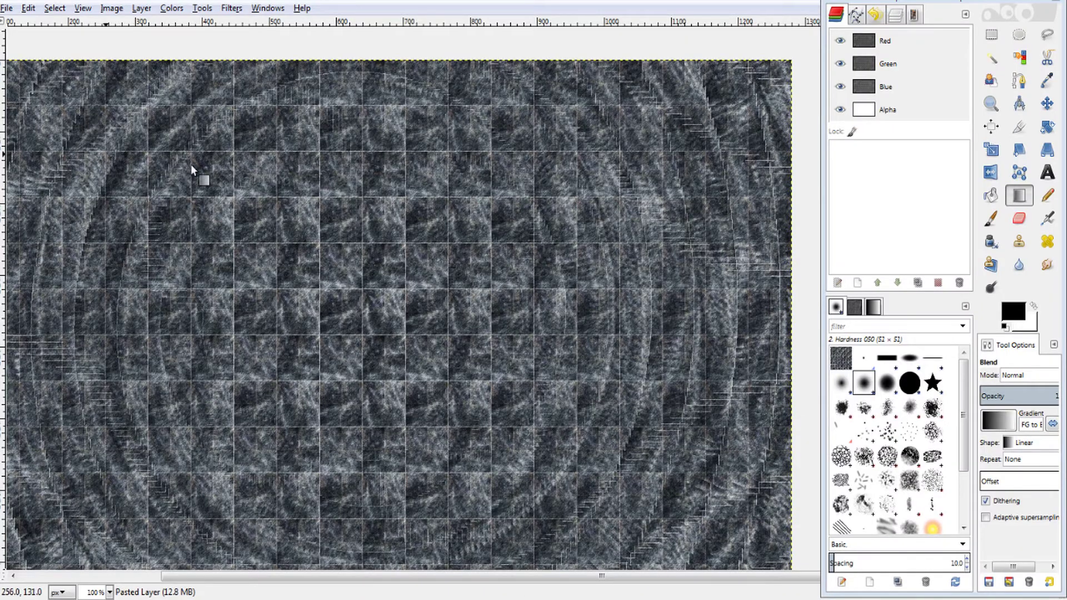
scroll(333, 342, "up", 2)
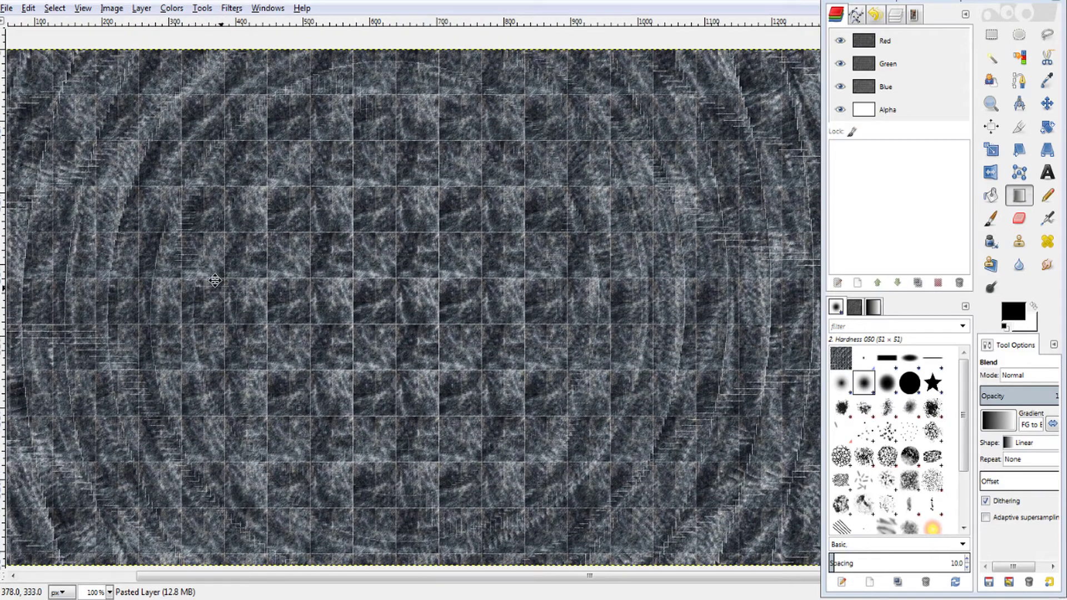
scroll(275, 302, "up", 2)
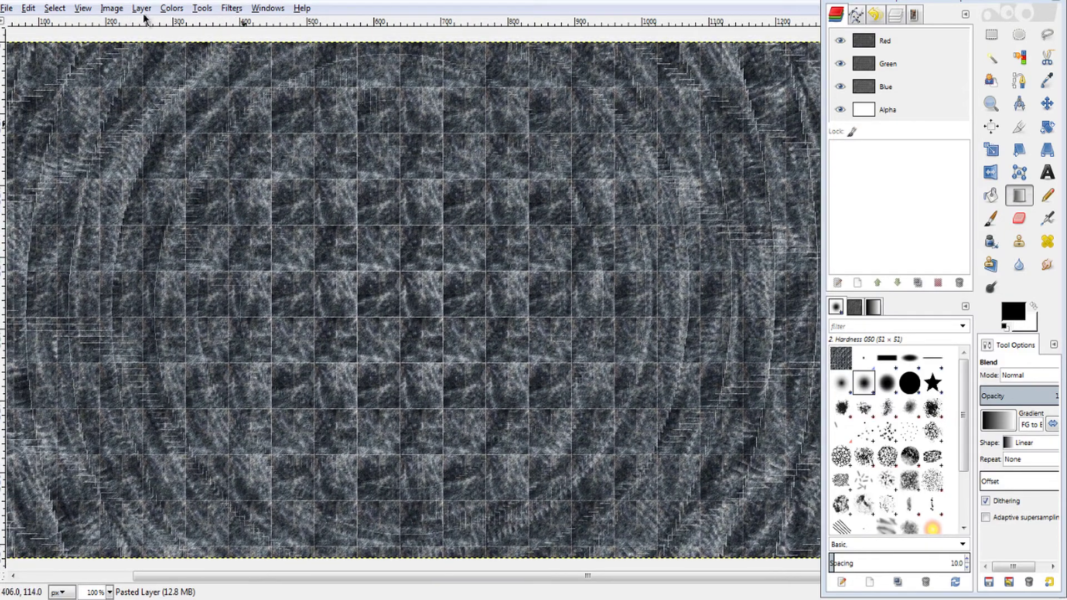
left_click(28, 9)
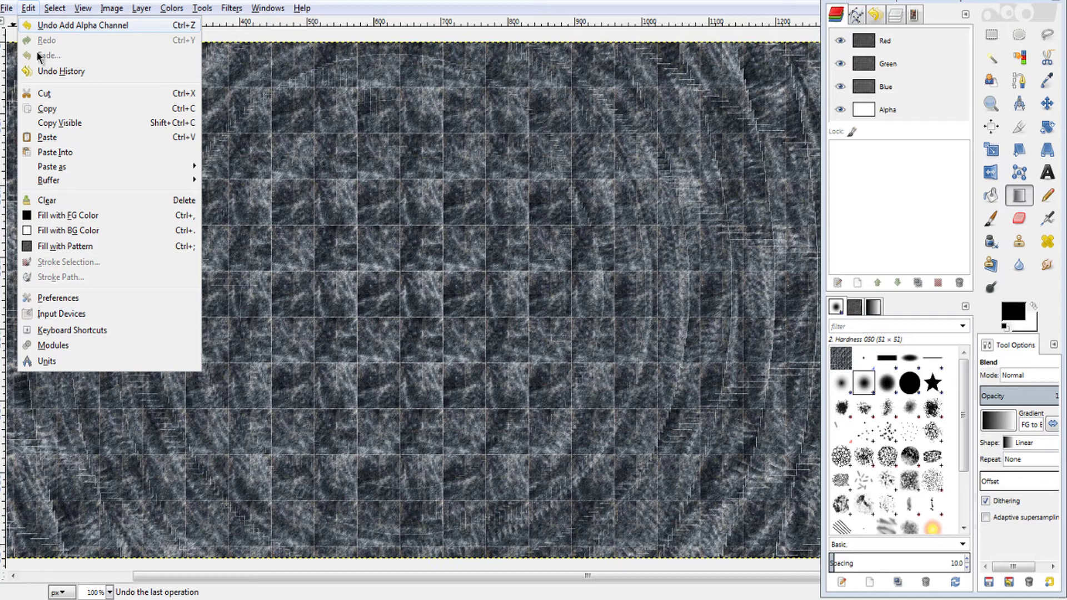
left_click(57, 111)
left_click(8, 9)
mouse_move(28, 39)
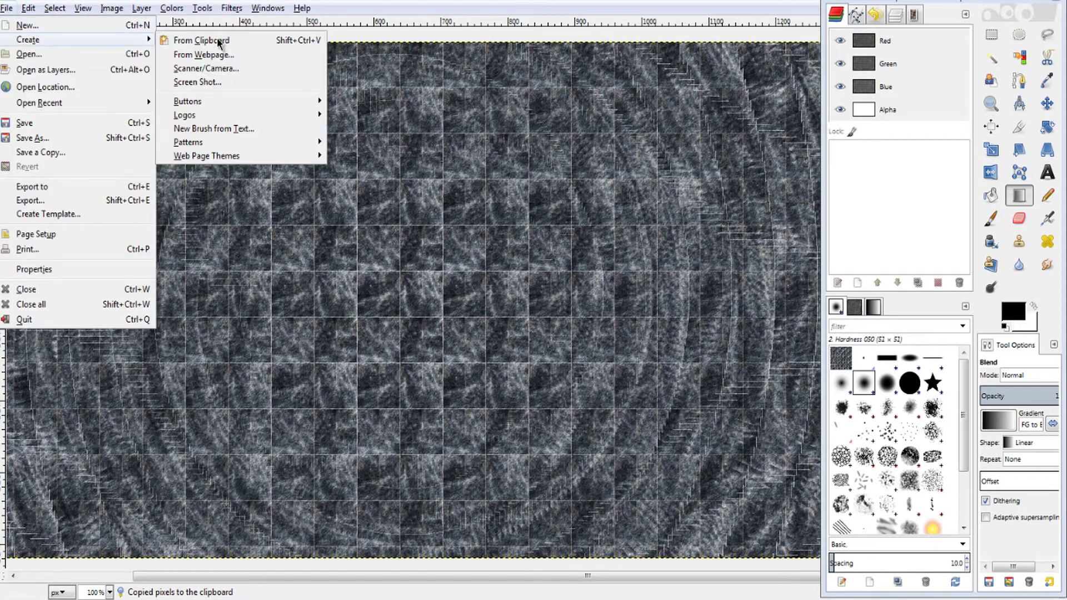
left_click(192, 40)
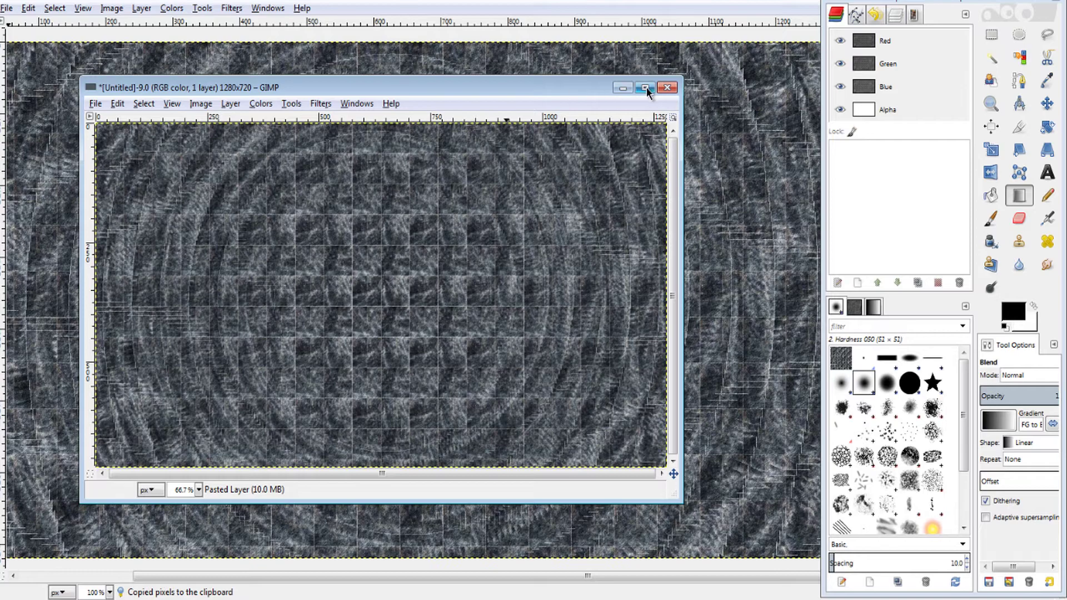
left_click(645, 88)
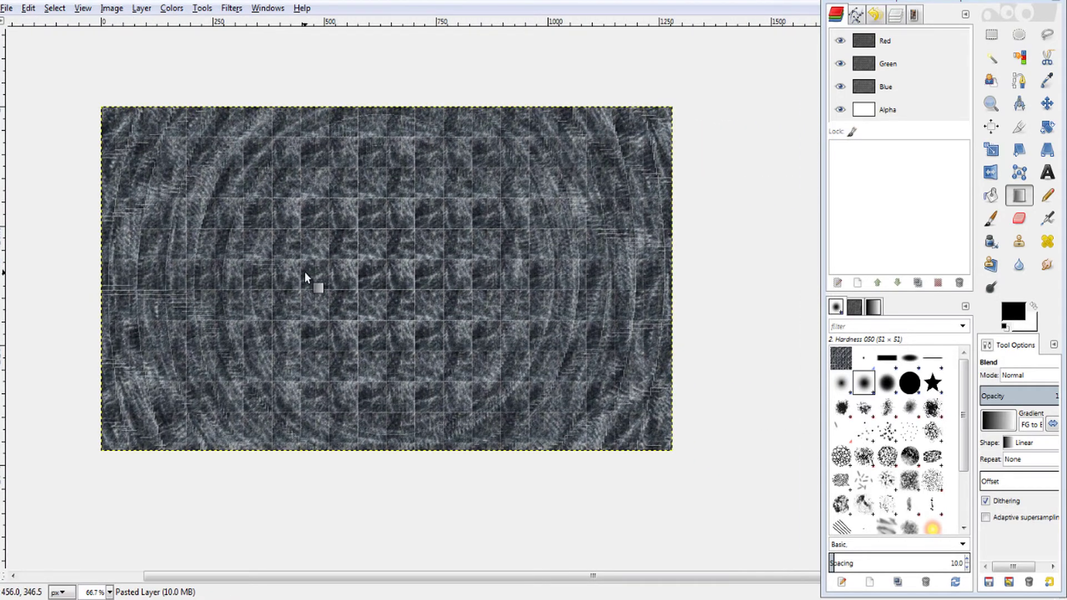
key("1")
scroll(196, 278, "up", 3)
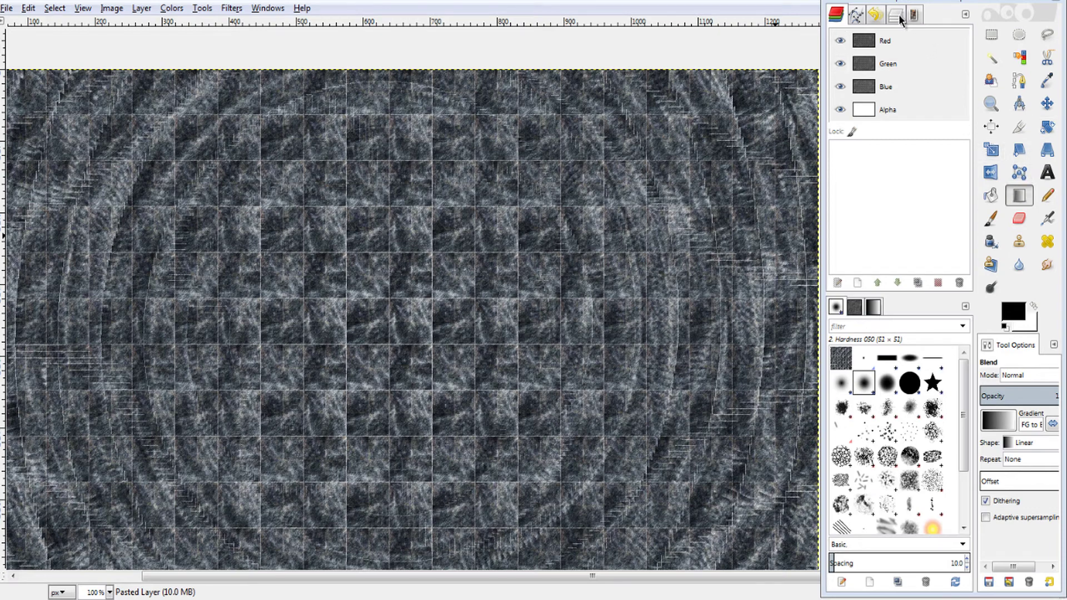
- Show the single Pasted Layer in the Layers list and select the Blend tool
left_click(898, 17)
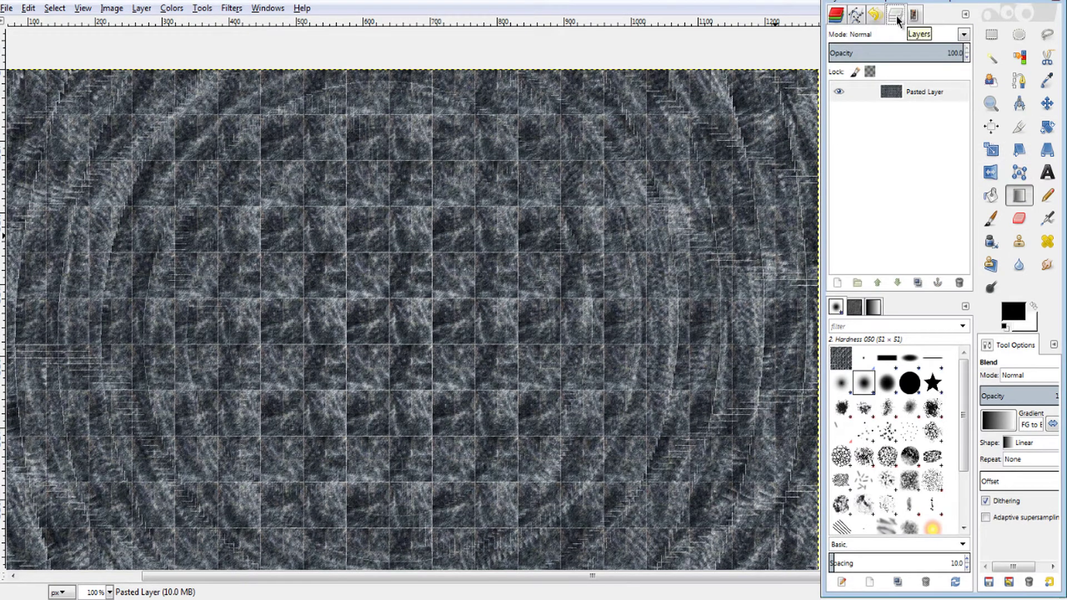
right_click(906, 95)
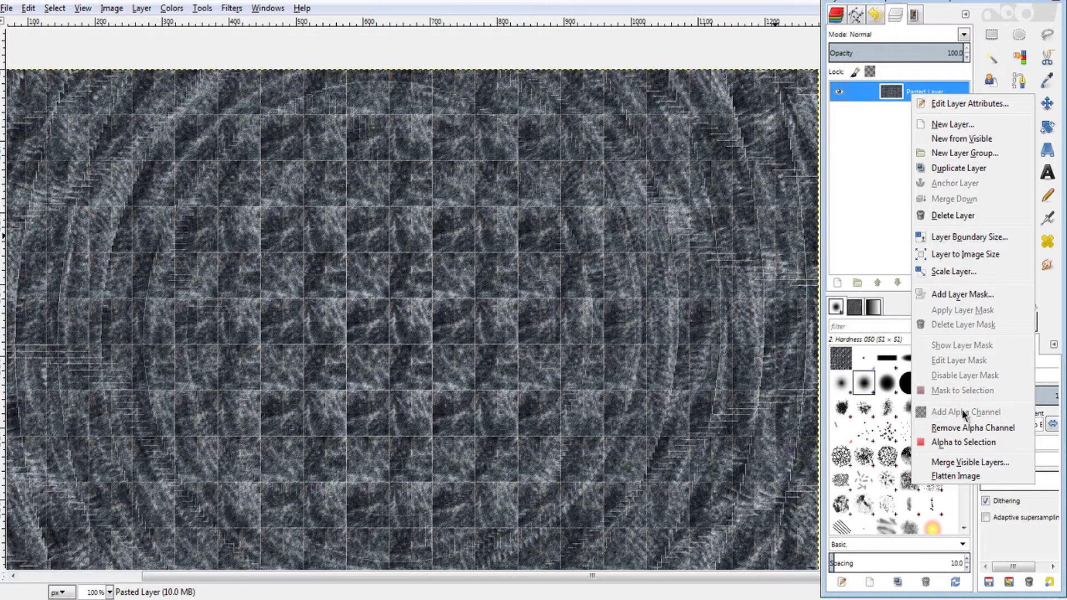
left_click(880, 182)
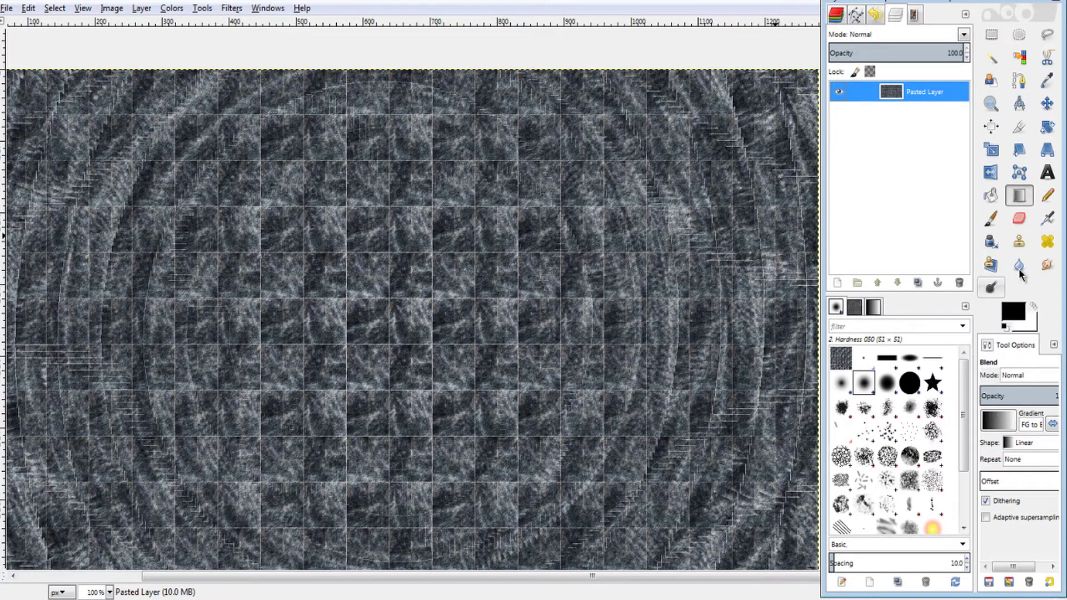
left_click(1020, 198)
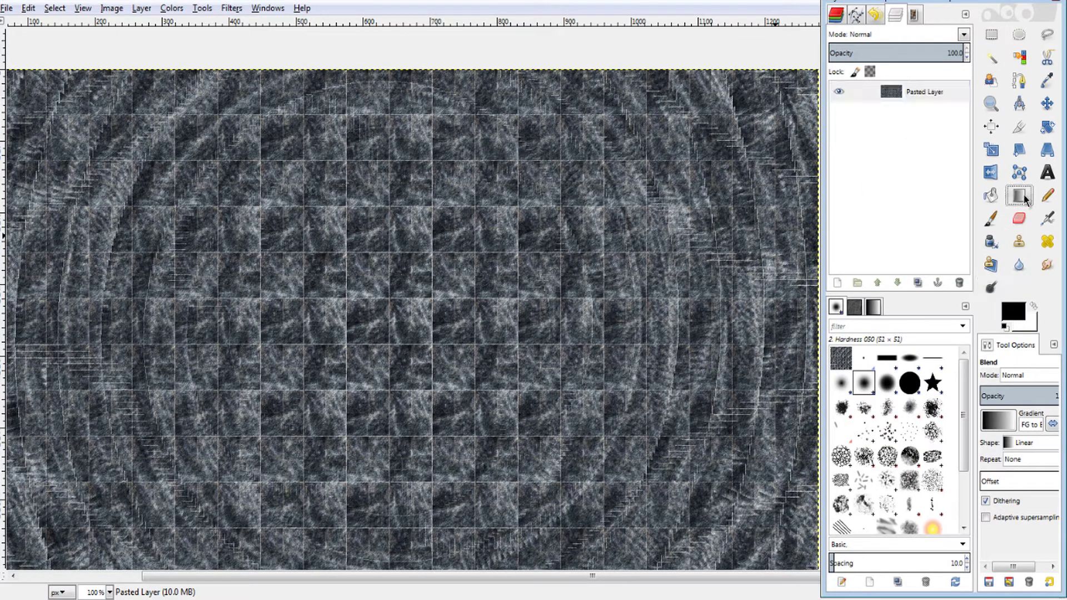
- Fade the texture toward the top using a Color erase, FG-to-Transparent gradient
left_click(1027, 377)
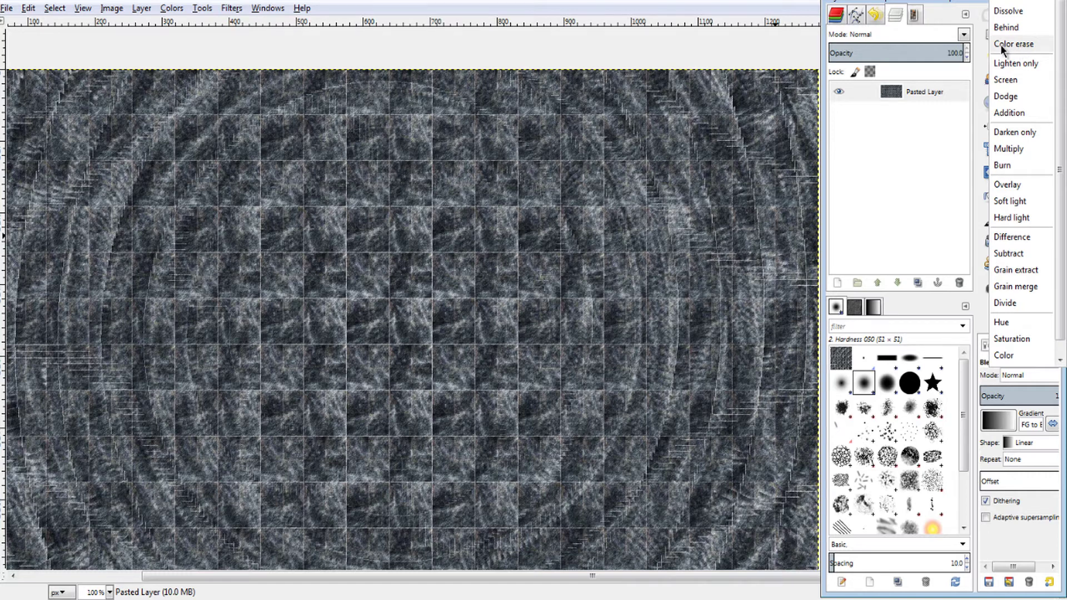
left_click(1015, 46)
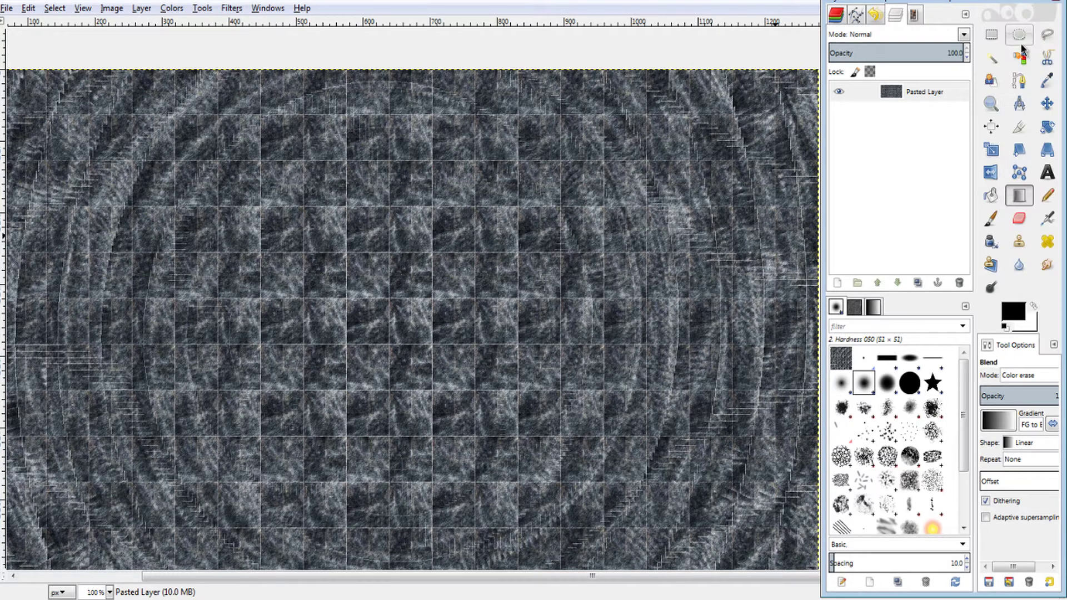
left_click(998, 422)
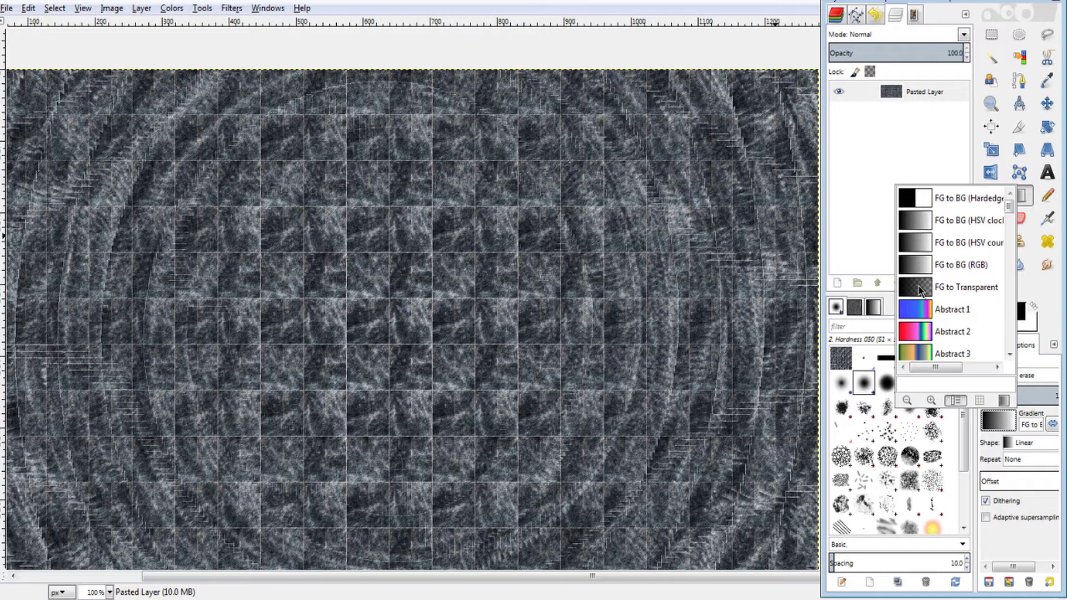
left_click(921, 288)
scroll(472, 360, "down", 3)
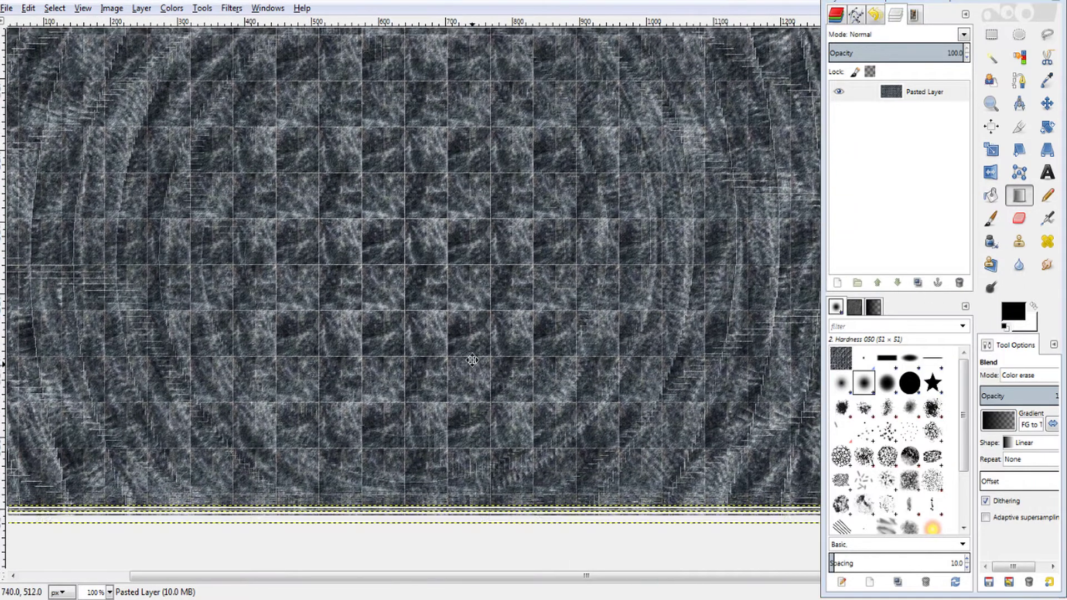
scroll(472, 360, "up", 1)
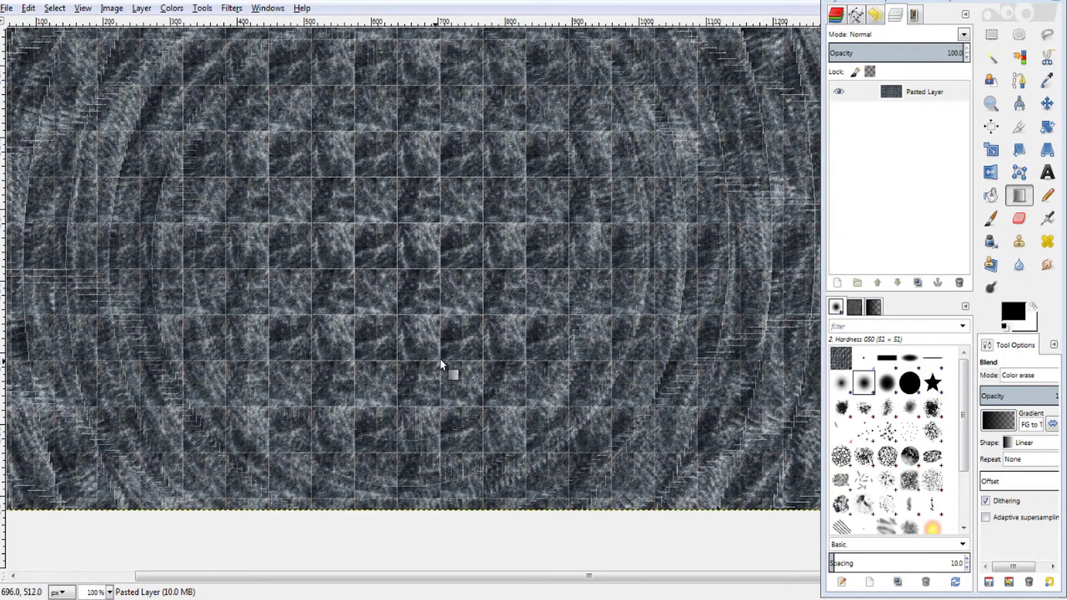
left_click_drag(441, 363, 447, 518)
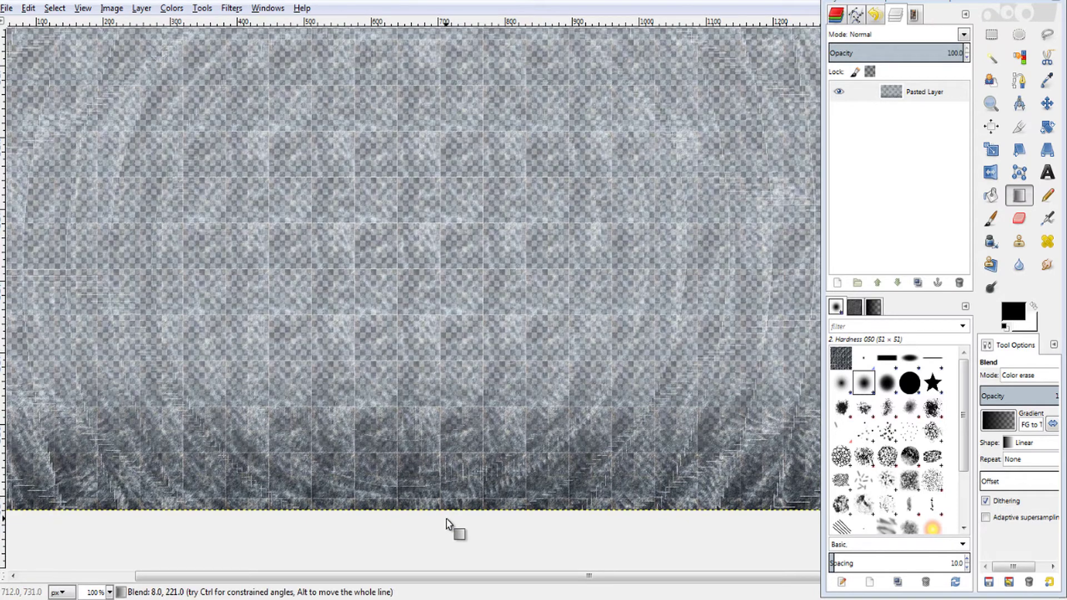
scroll(448, 519, "down", 1)
scroll(441, 496, "up", 1)
scroll(414, 453, "down", 1)
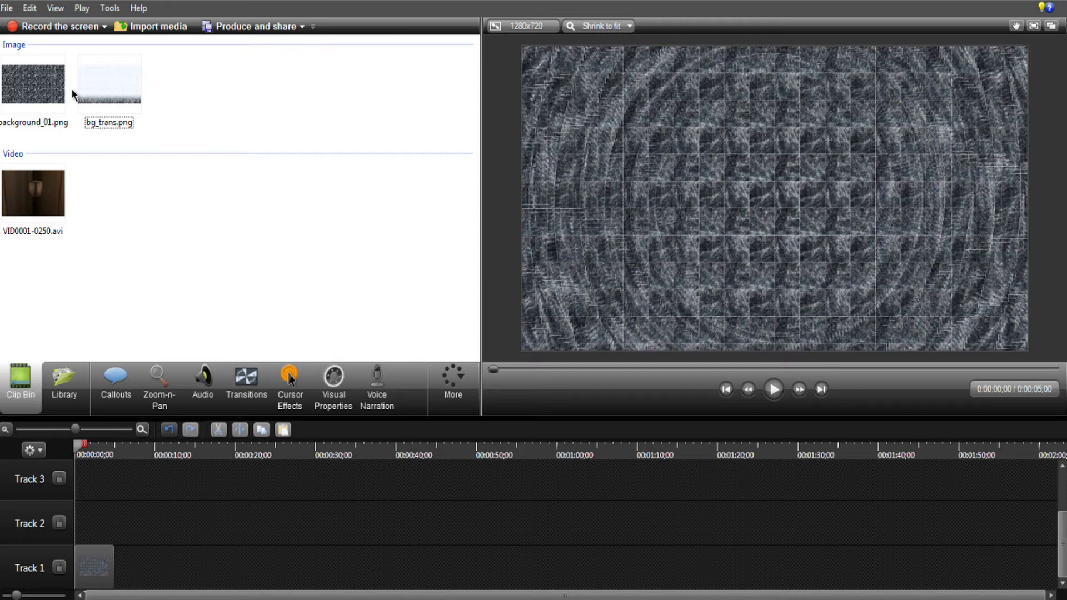
mouse_move(32, 193)
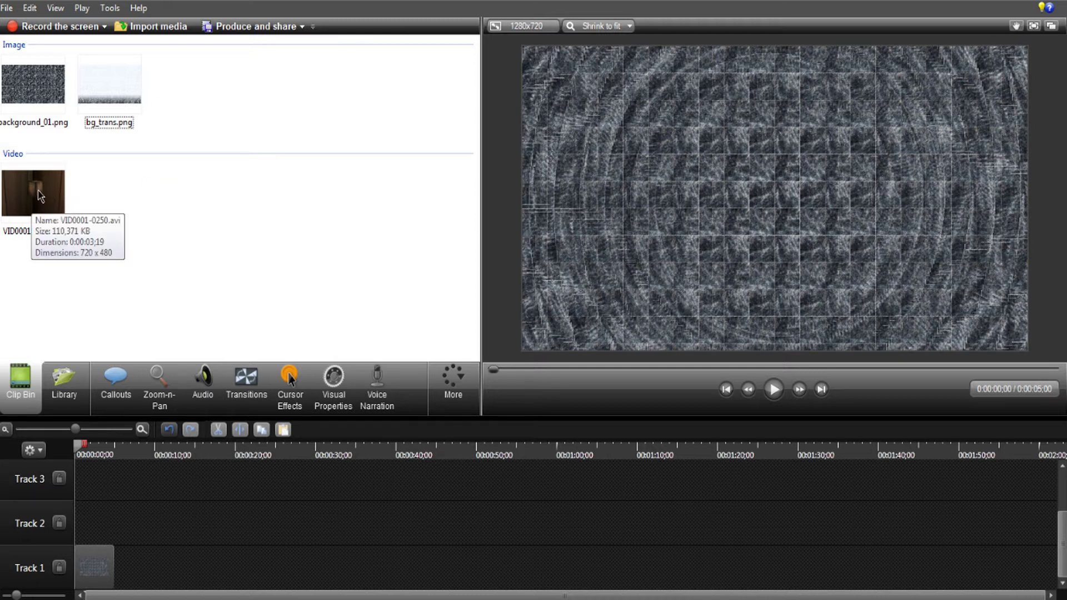
- Place the video at the start of Track 2 and flip it using Y and Z rotation
left_click_drag(32, 194, 149, 474)
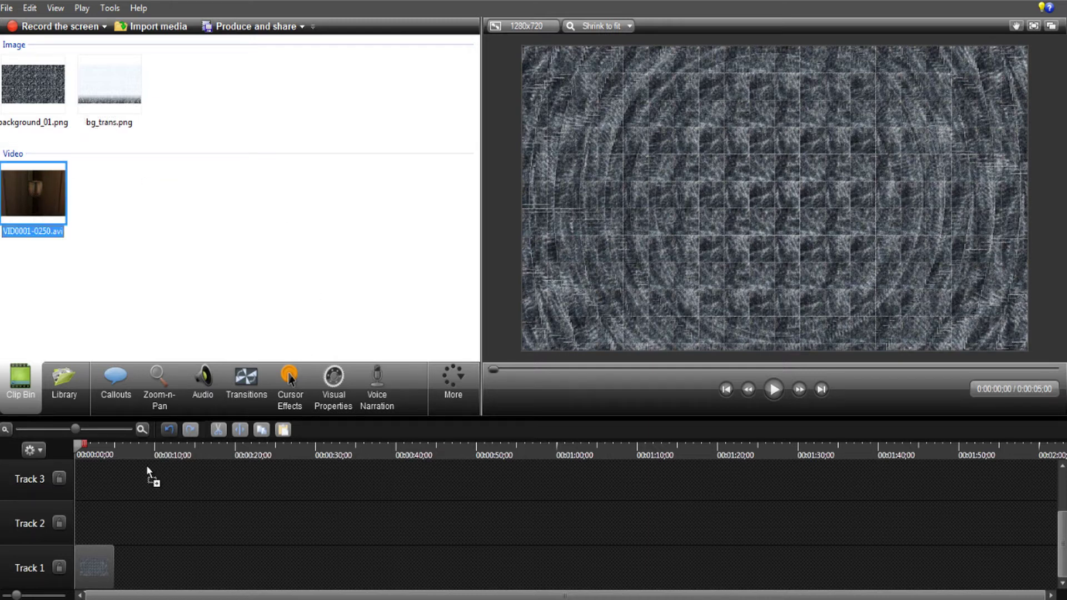
left_click_drag(127, 523, 80, 519)
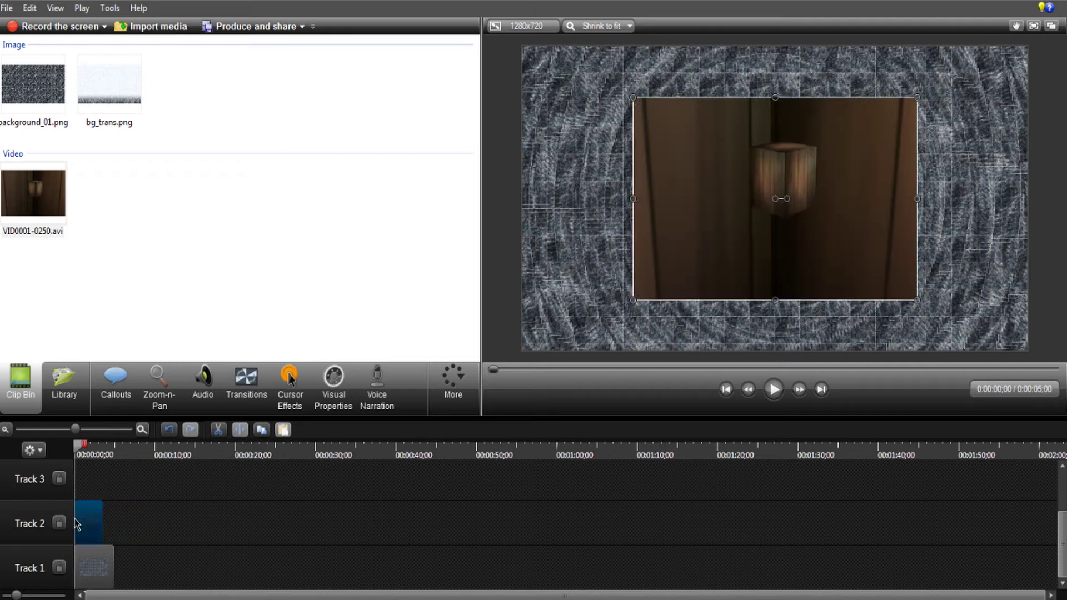
left_click(333, 388)
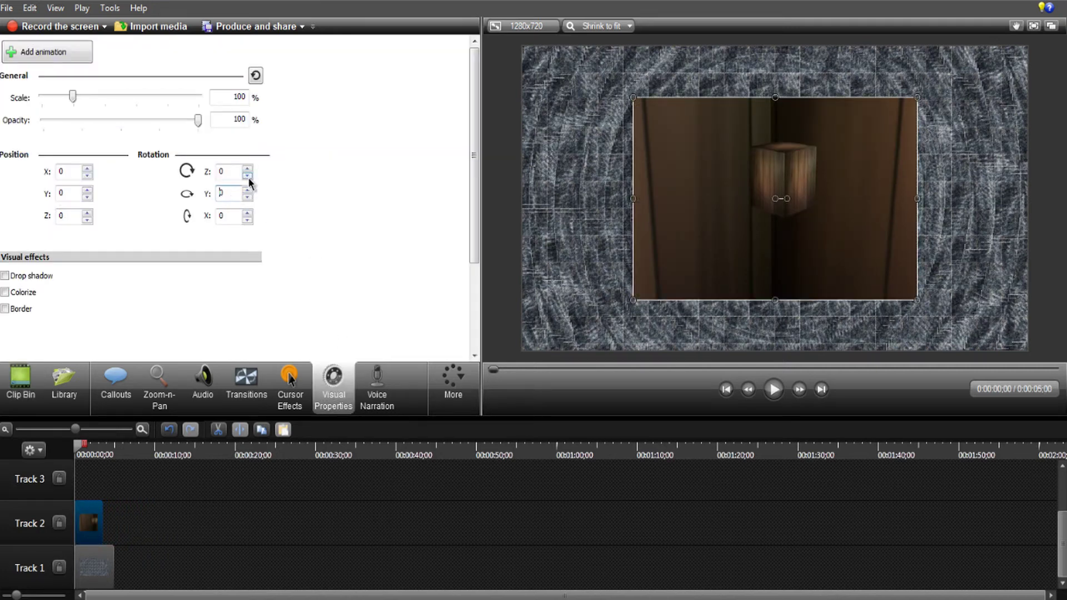
double_click(233, 194)
double_click(226, 173)
type("-180-180")
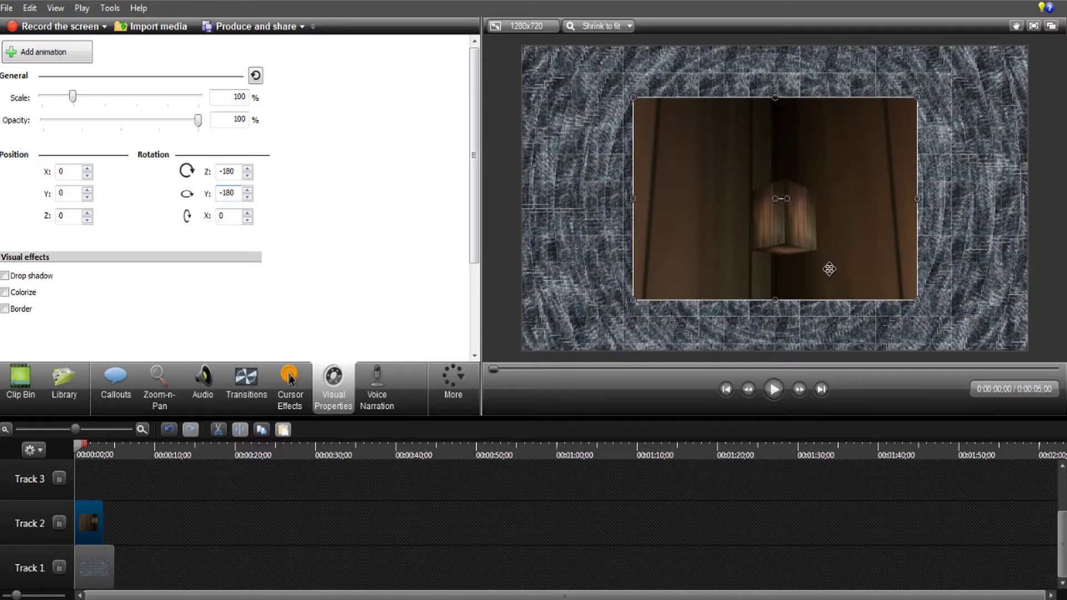
- Move the flipped clip down toward the bottom of the canvas
left_click_drag(776, 98, 780, 148)
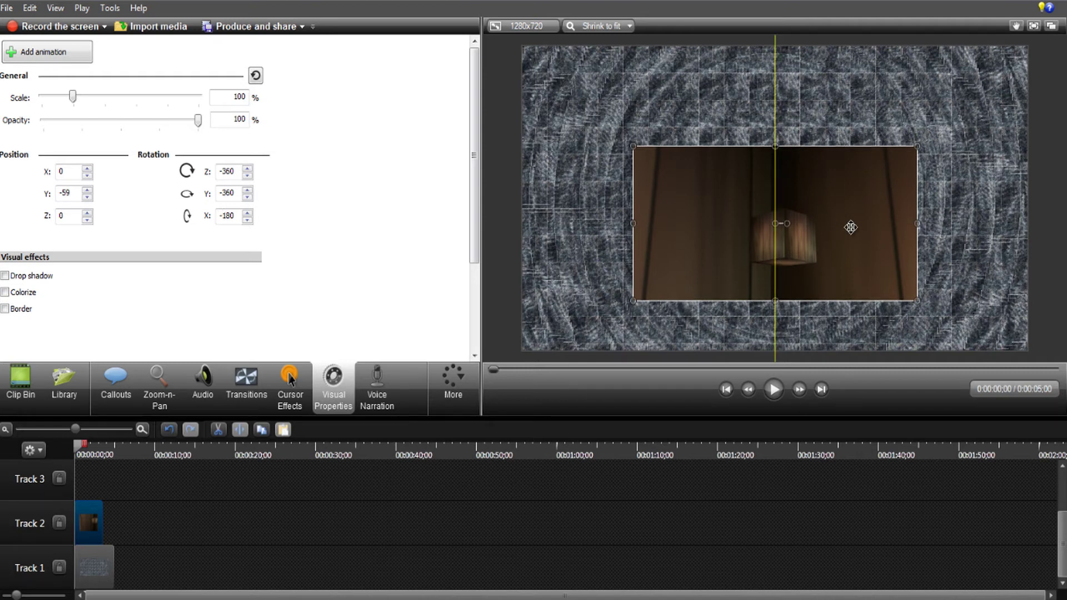
key("Down")
key("Down")
key("Down")
key("Down")
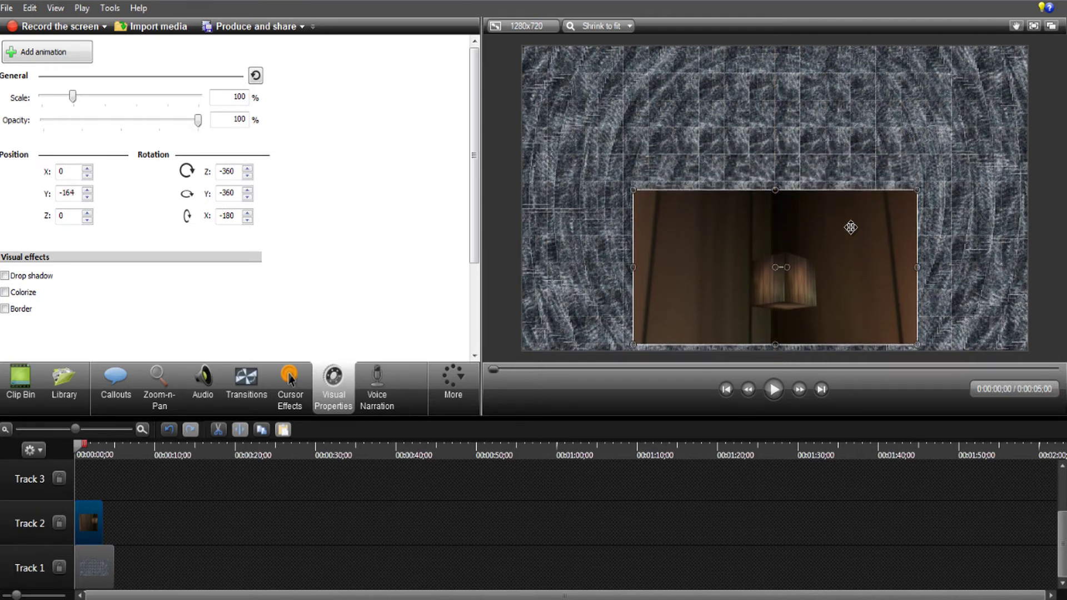
key("Down")
key("Down")
key("Down")
left_click_drag(851, 228, 848, 233)
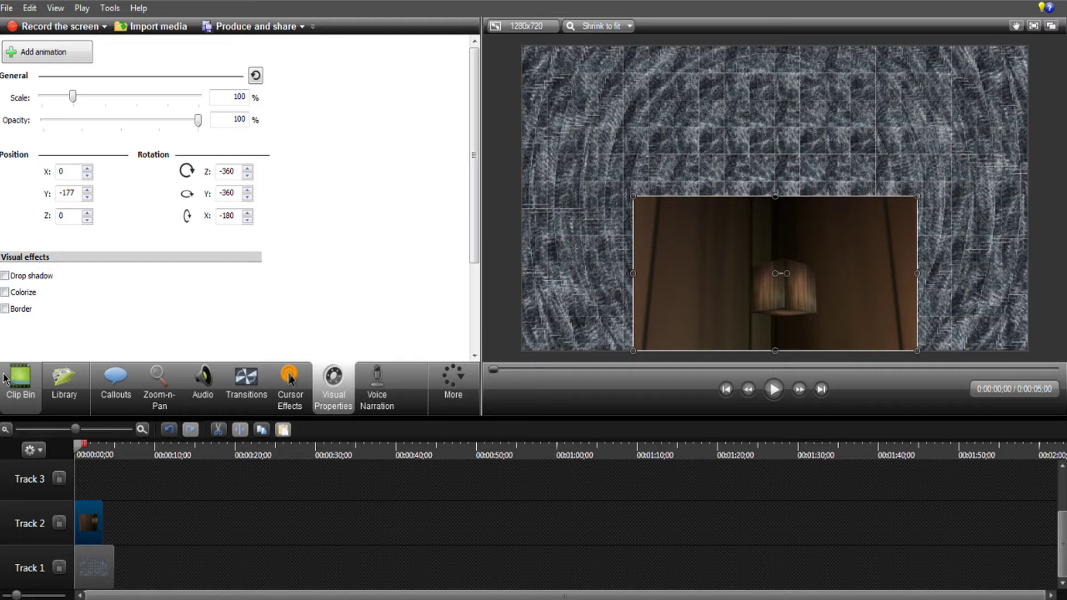
- Put bg_trans.png on Track 3 above the clip and set its opacity to 69%
left_click(20, 383)
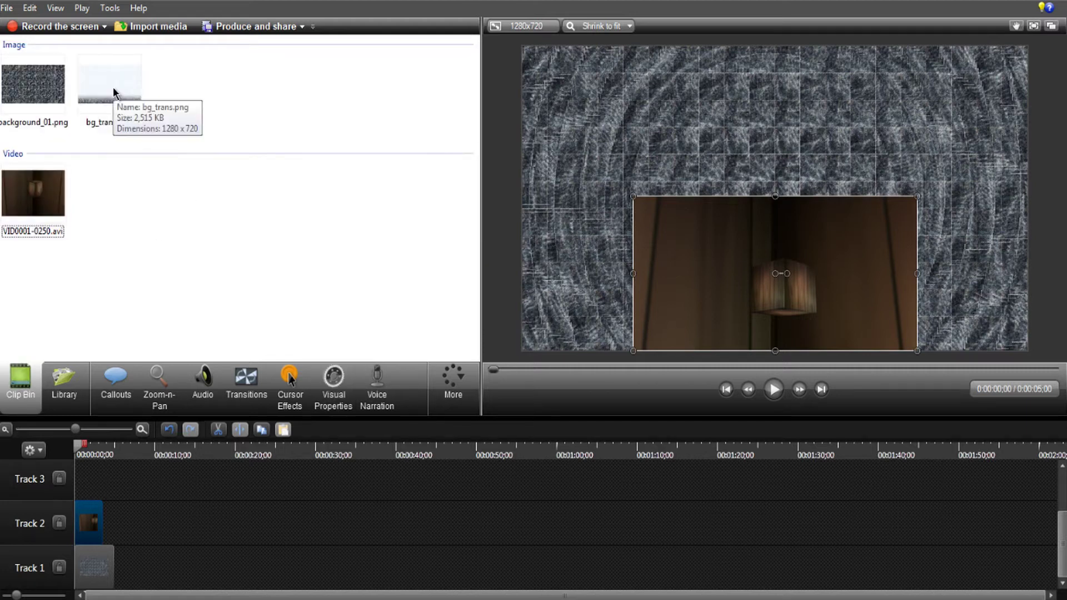
mouse_move(112, 86)
left_mouse_down()
mouse_move(137, 514)
mouse_move(85, 518)
left_mouse_up()
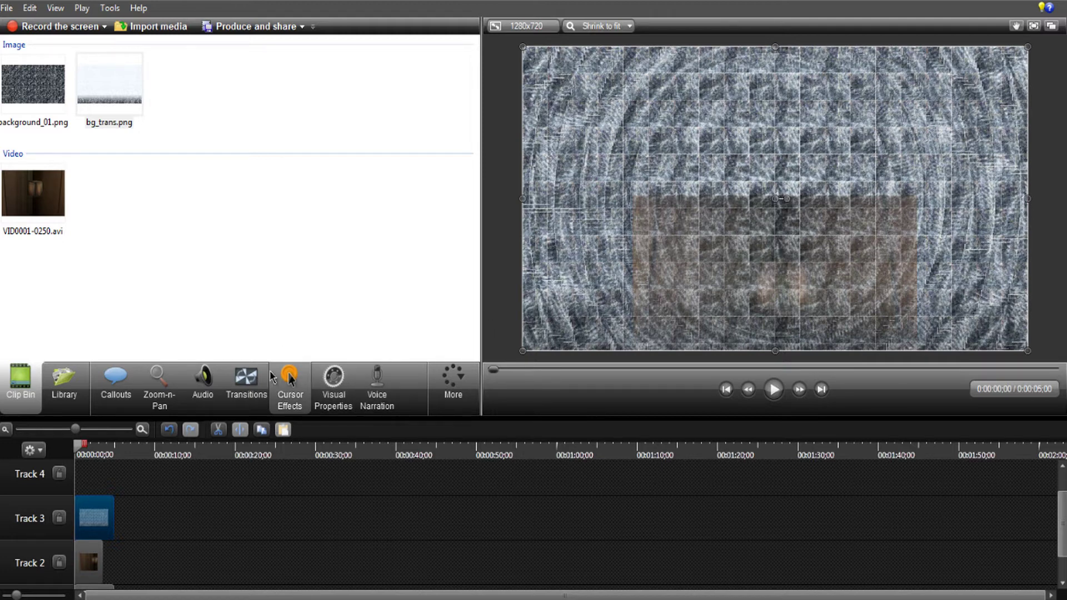
left_click(338, 392)
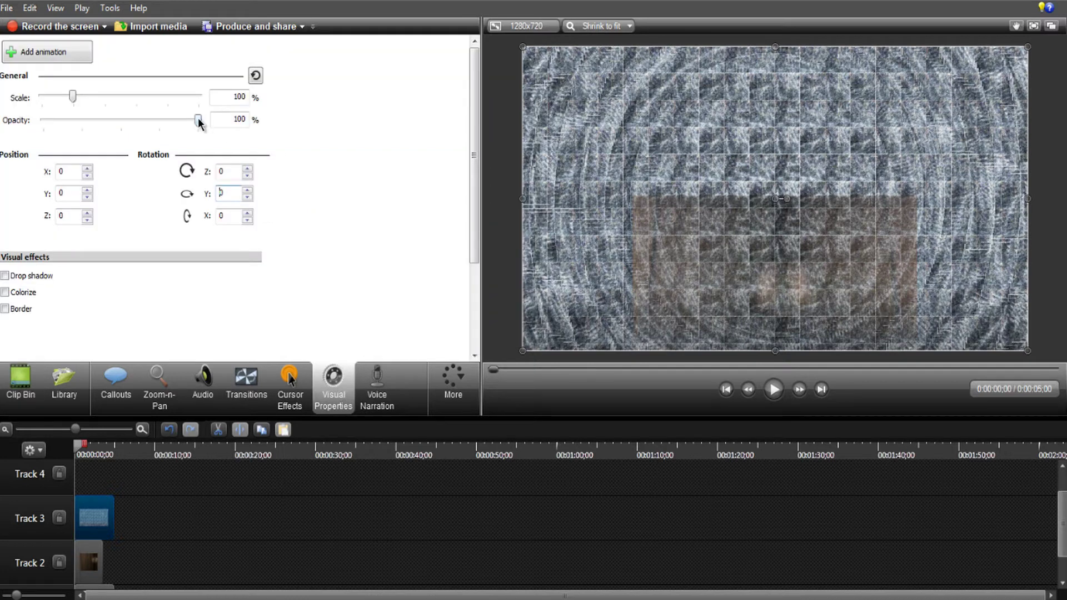
mouse_move(199, 121)
left_mouse_down()
mouse_move(22, 126)
mouse_move(163, 122)
left_mouse_up()
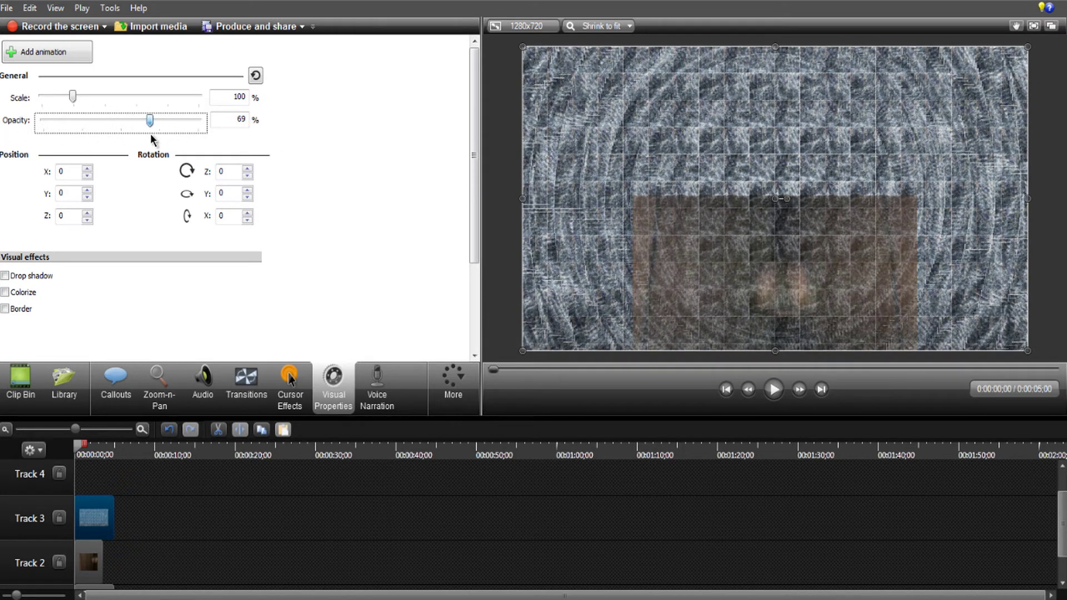
- Add VID0001-0250.avi on a new Track 4 and preview the result
left_click(20, 384)
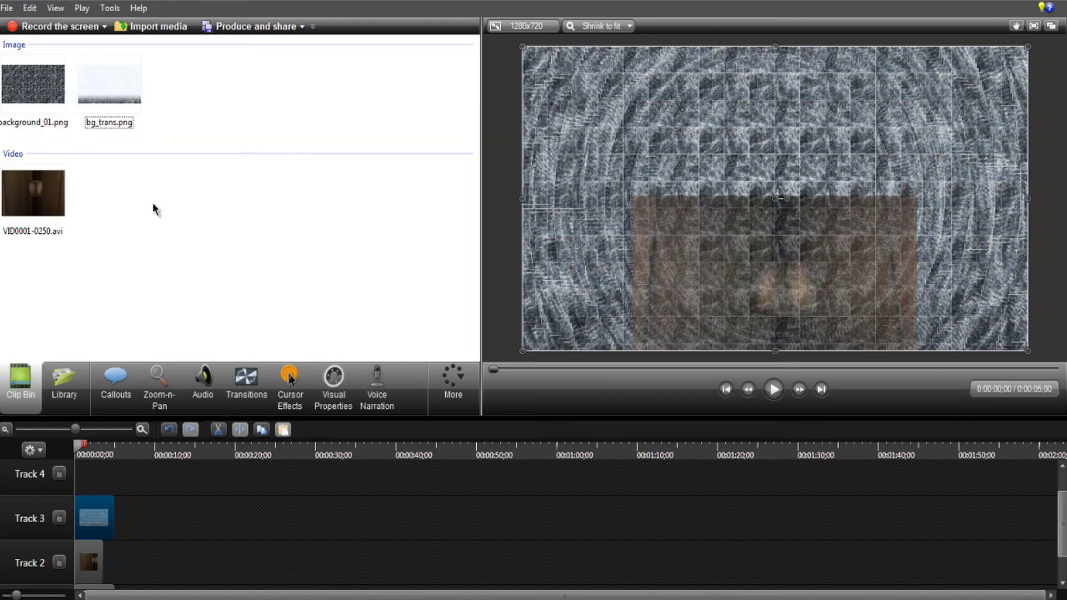
left_click_drag(38, 202, 184, 500)
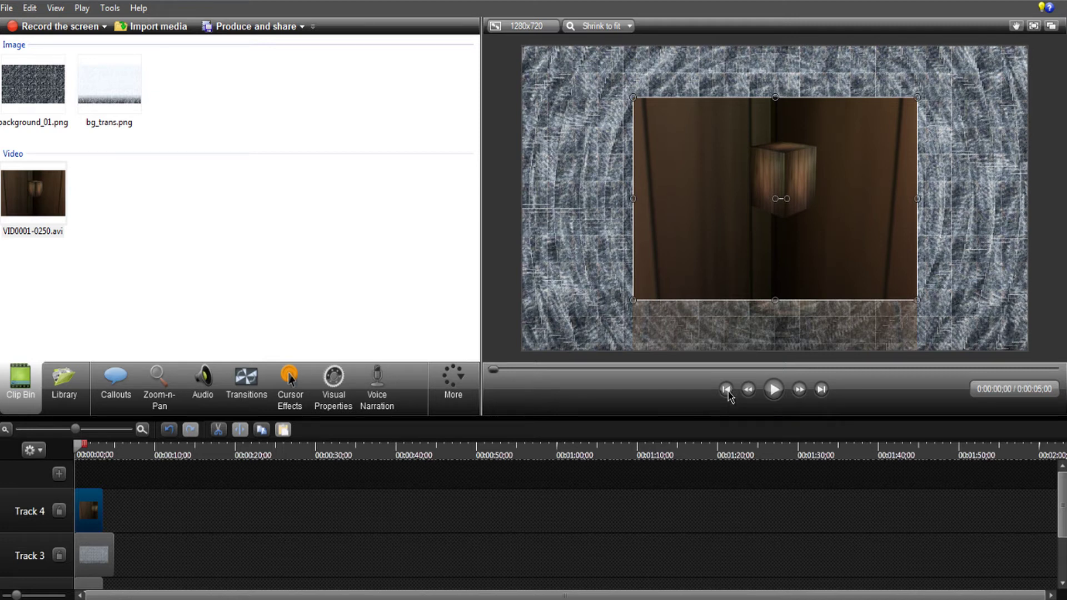
left_click(778, 393)
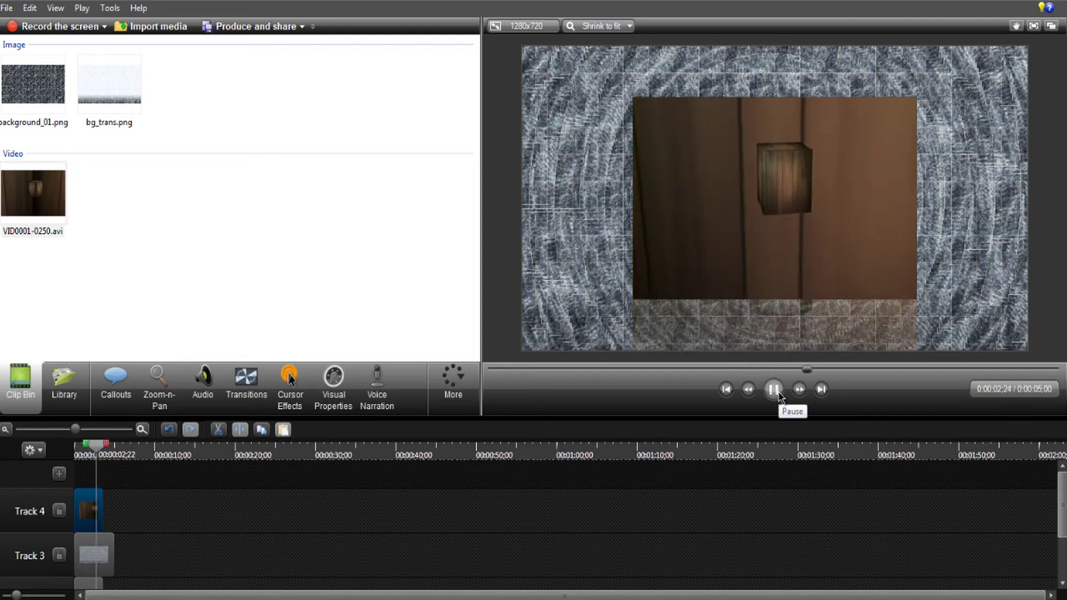
left_click(775, 389)
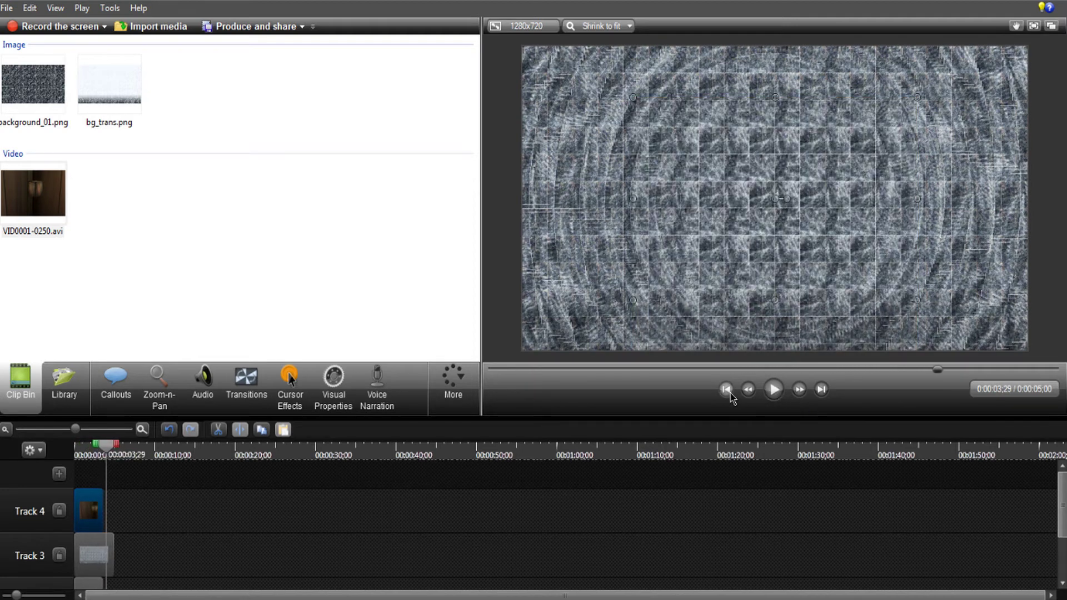
left_click(726, 390)
scroll(209, 542, "down", 3)
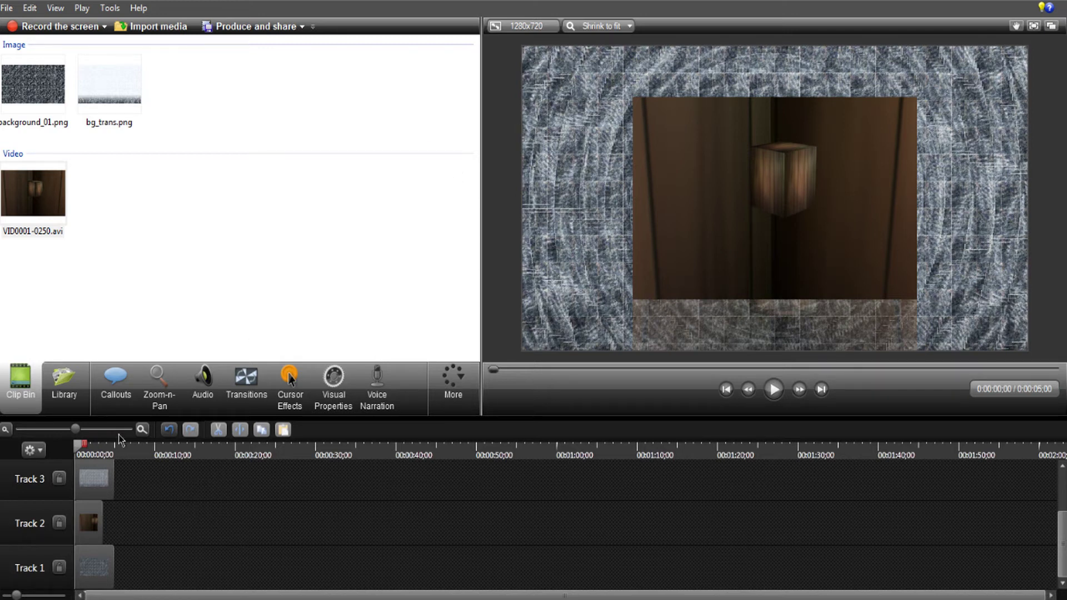
- Open the Track 2 reflection's visual properties and fine-tune its X rotation
left_click(250, 384)
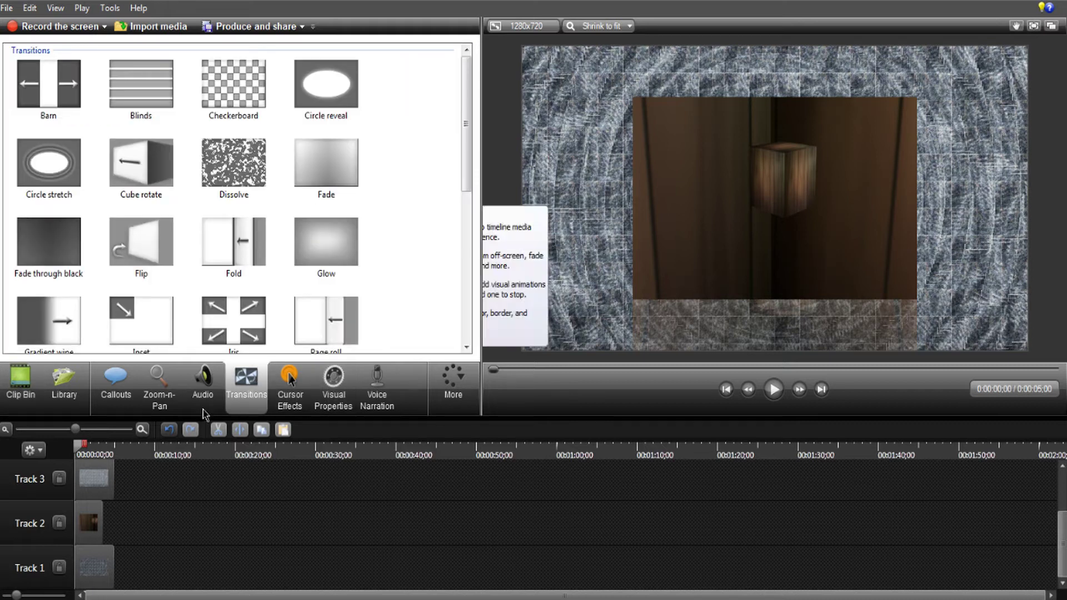
left_click(91, 524)
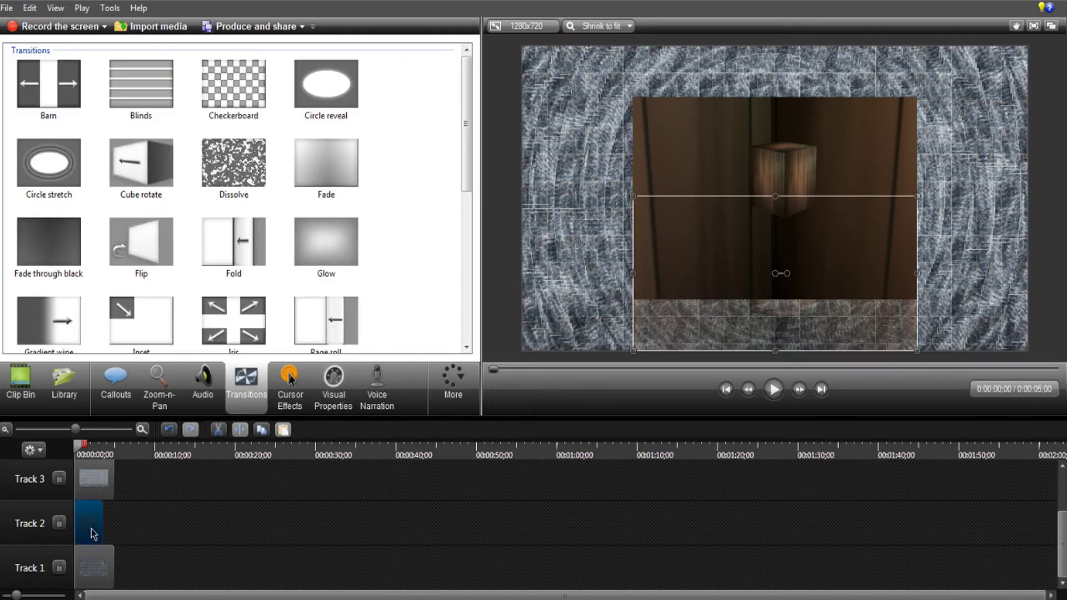
left_click(332, 385)
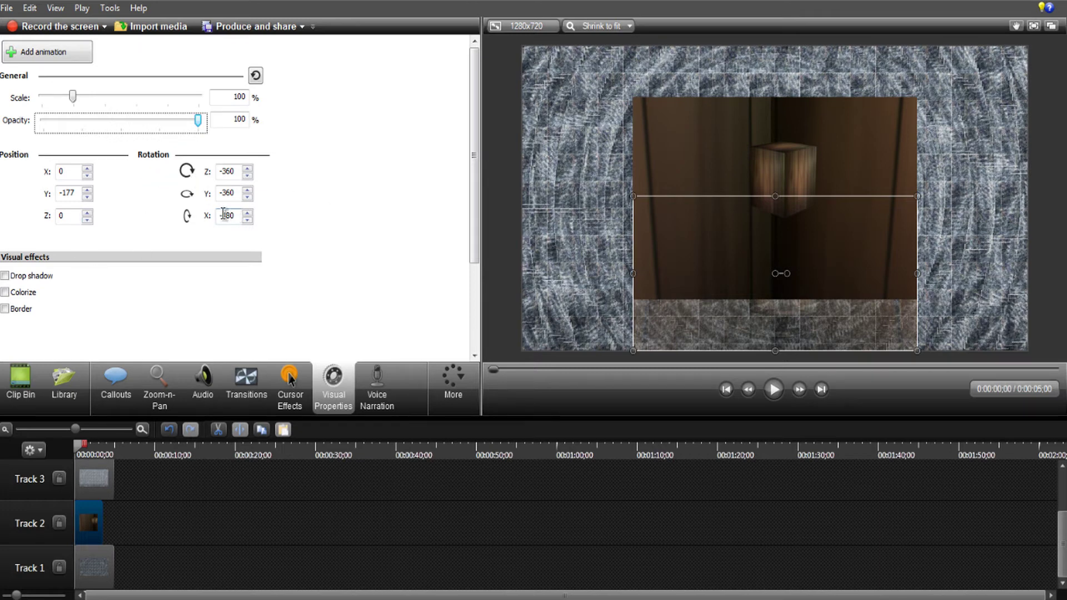
left_click(247, 212)
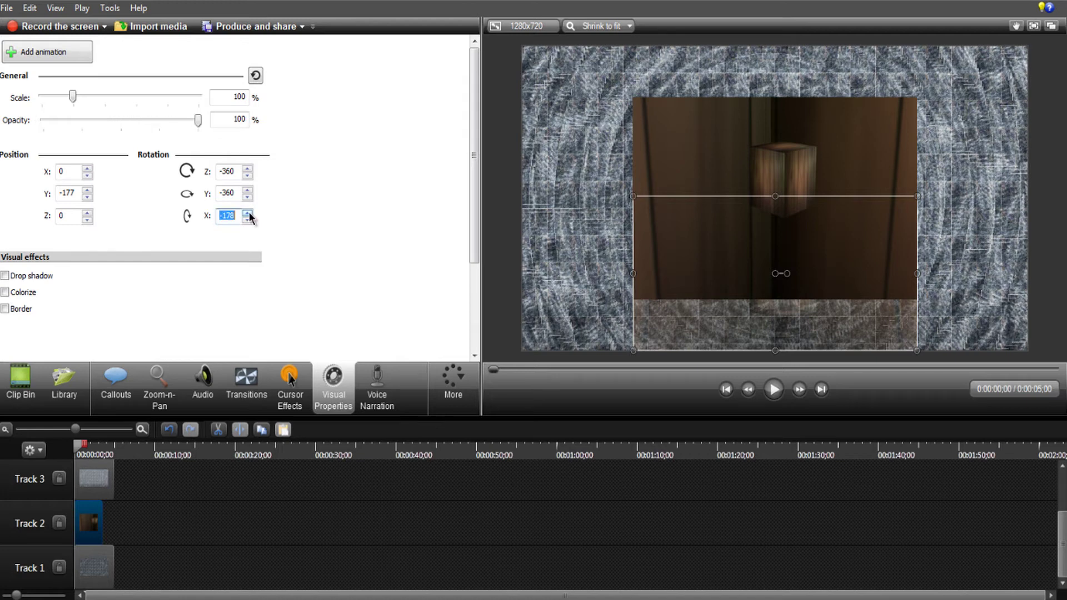
left_click(247, 213)
left_click(248, 211)
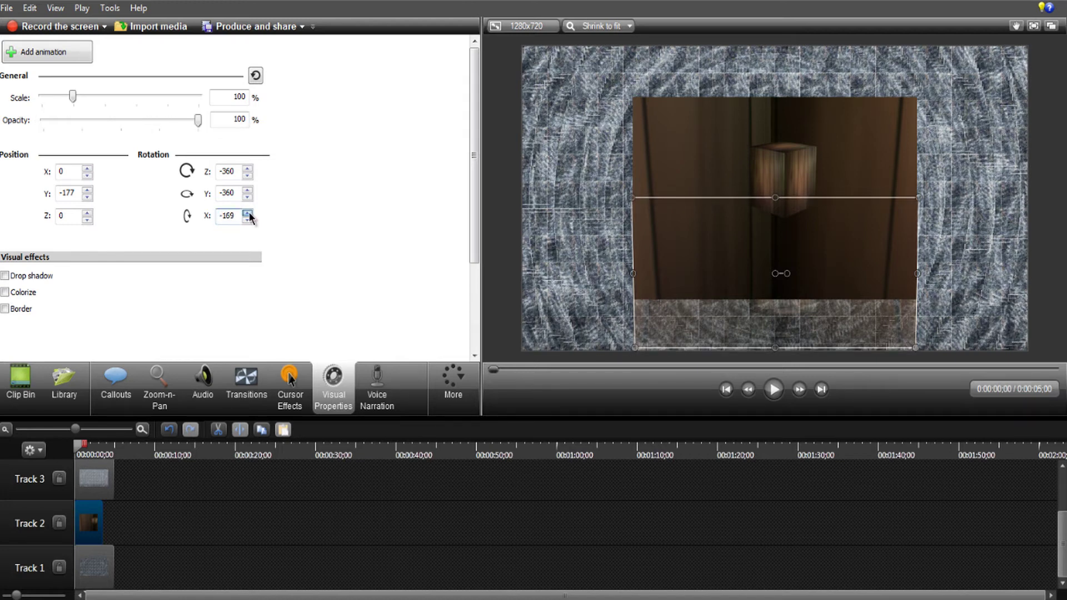
left_click(248, 212)
left_click(248, 212)
left_click(248, 219)
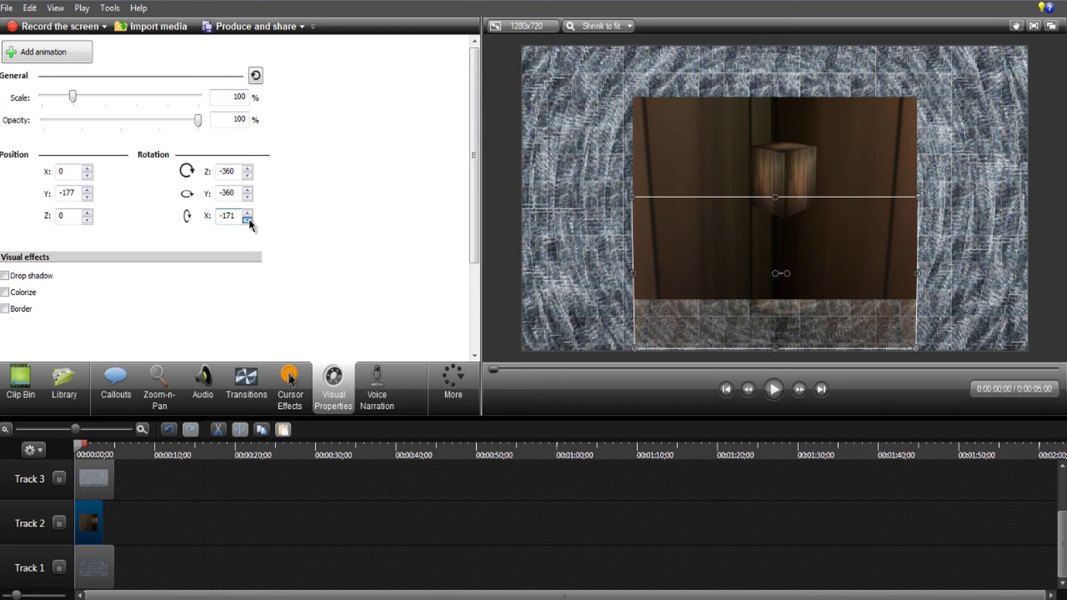
left_click(248, 219)
left_click(248, 212)
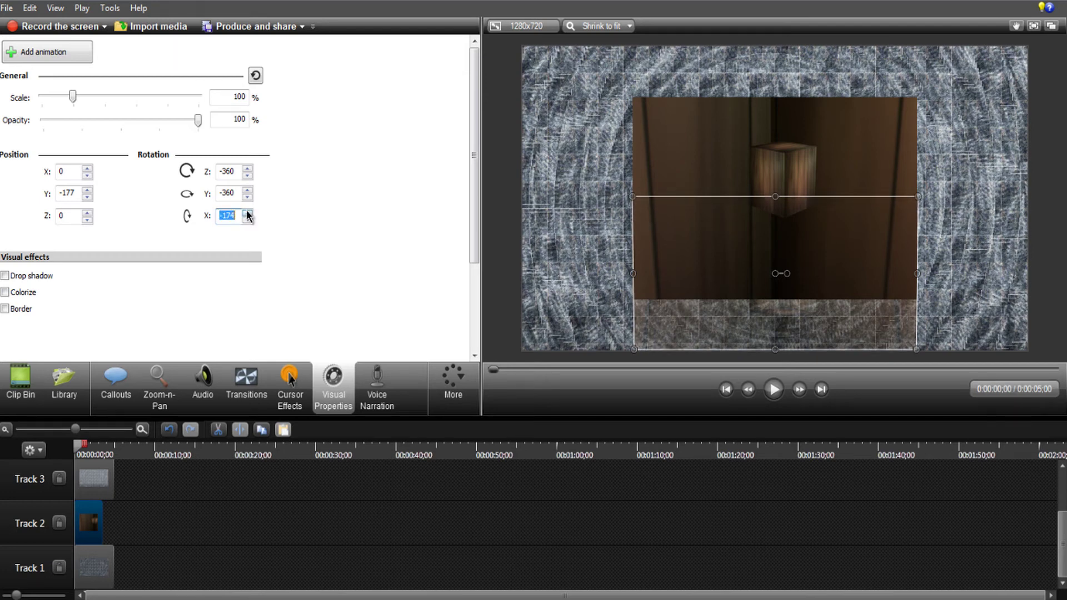
left_click(248, 212)
left_click(247, 211)
left_click(247, 212)
type("-")
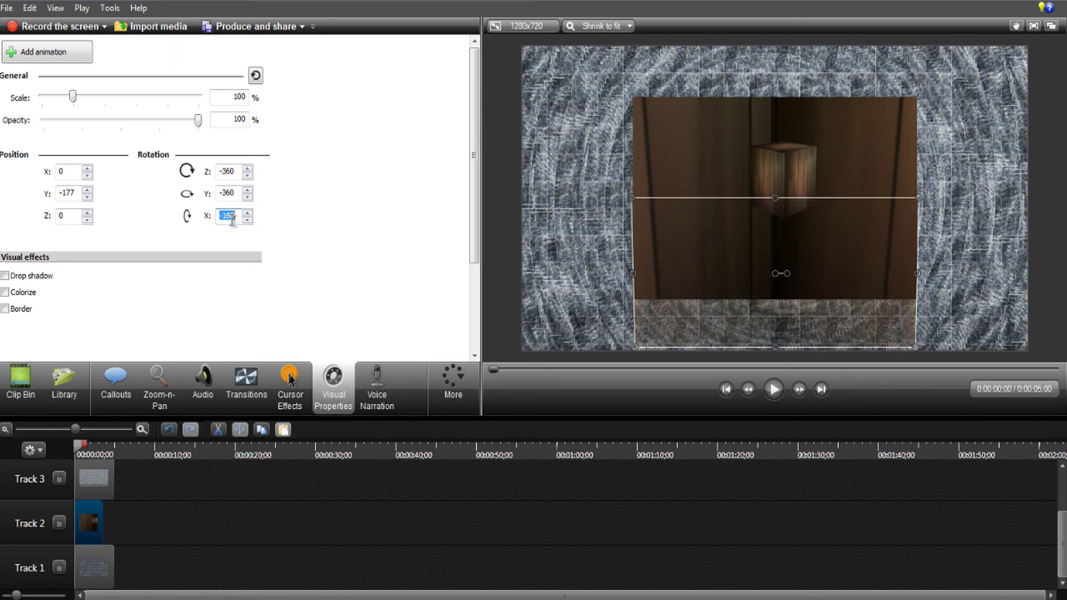
type("180")
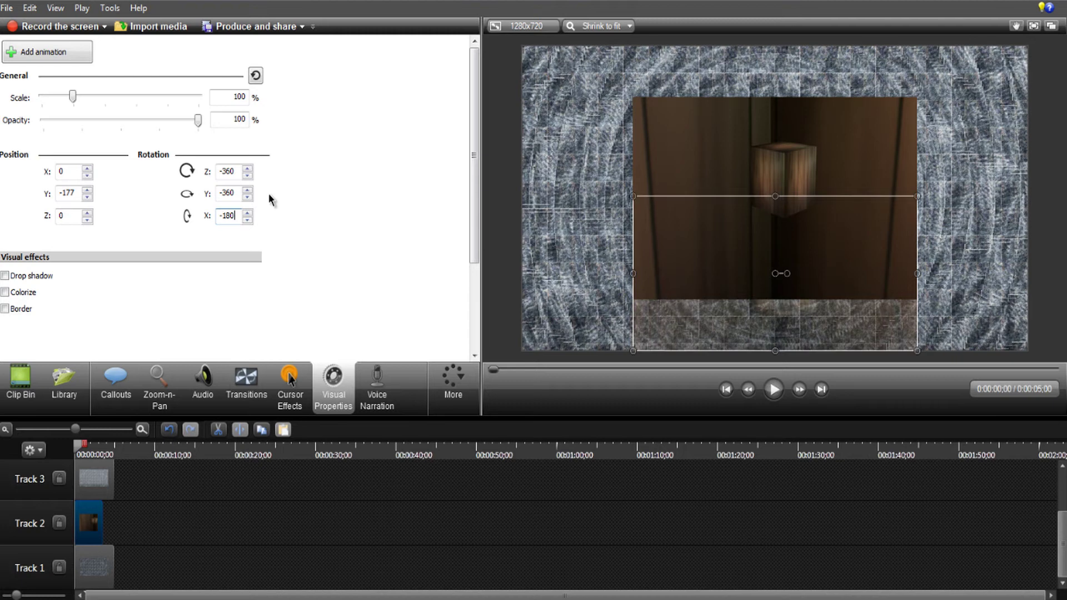
- Tilt the reflection on Y, bring X to -181, and nudge the Z rotation
left_click(248, 190)
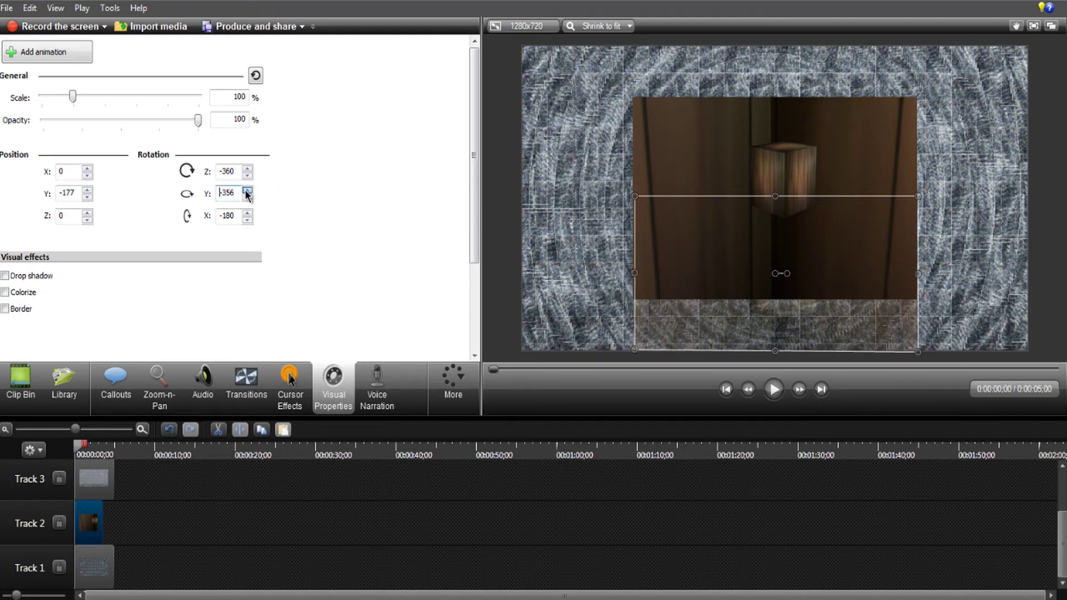
left_click(247, 189)
left_click(248, 189)
left_click(248, 212)
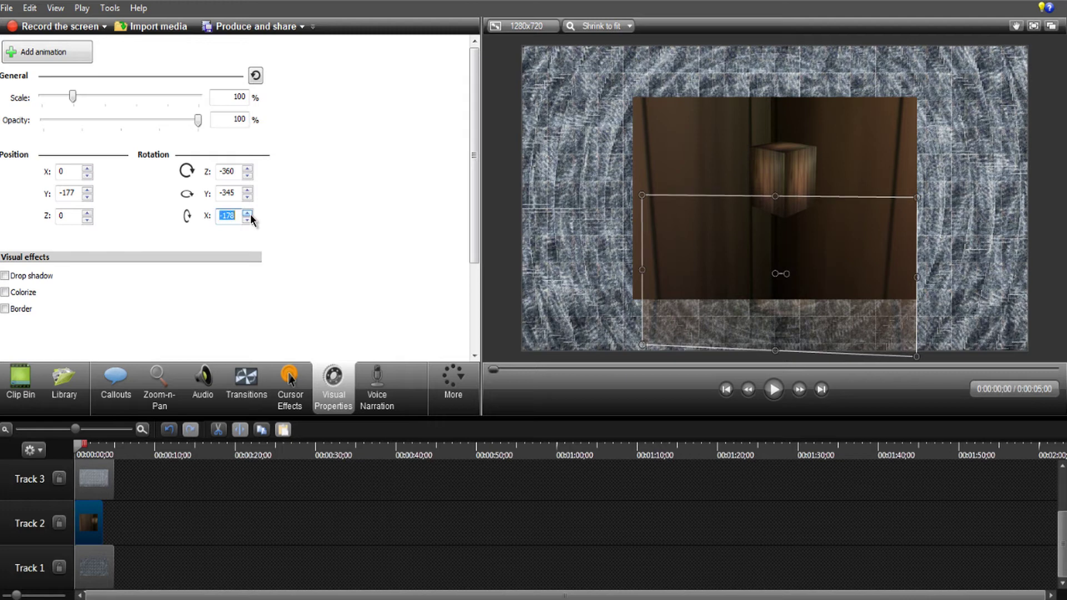
left_click(248, 213)
left_click(248, 219)
left_click(248, 220)
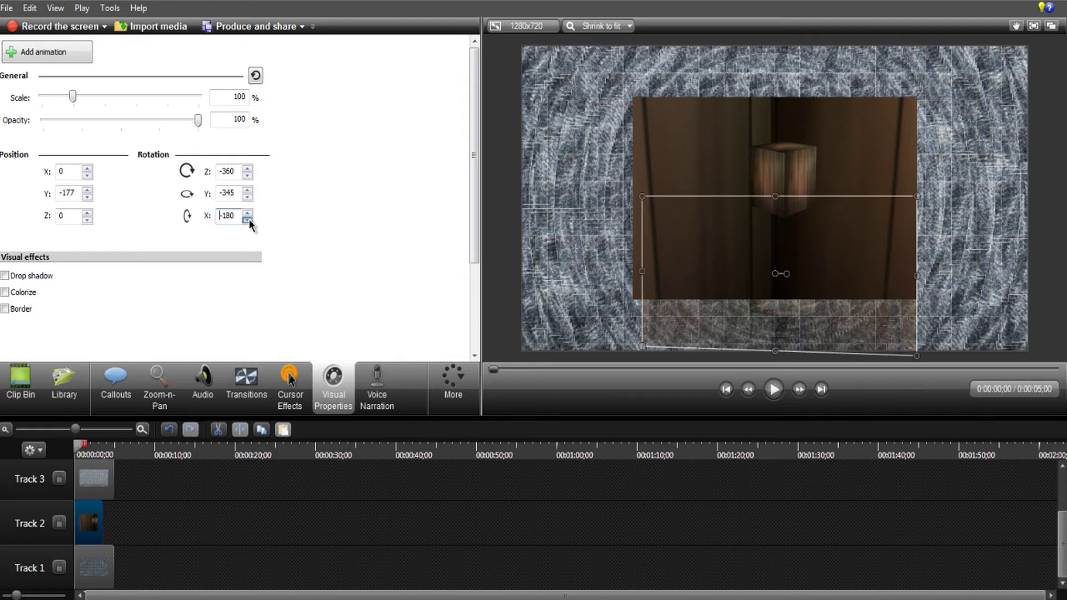
left_click(249, 168)
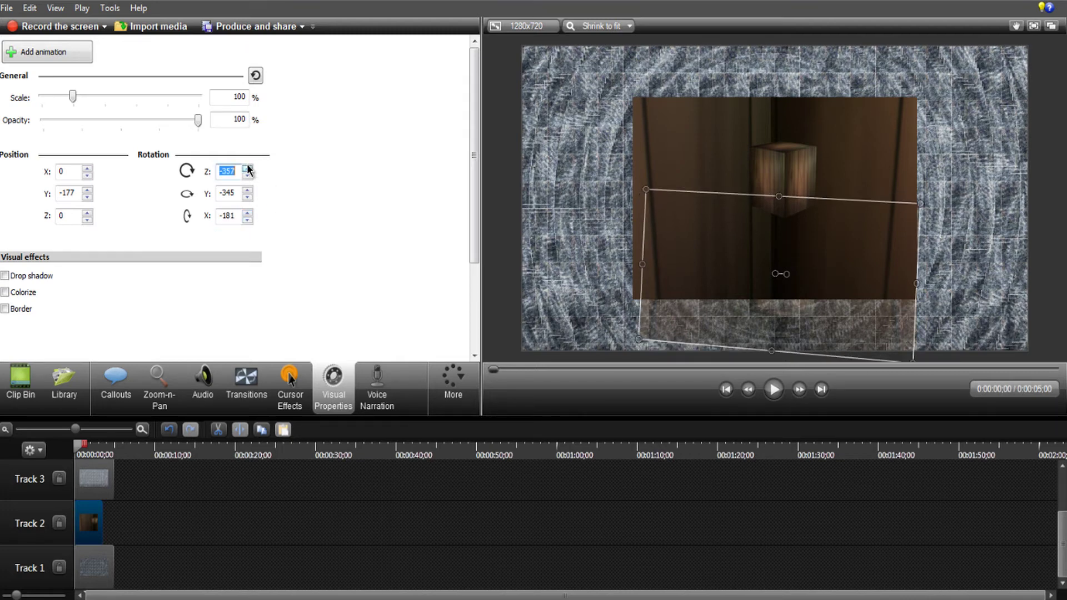
left_click(248, 168)
- Try a -12 Y rotation on the main clip, then undo it
right_click(755, 156)
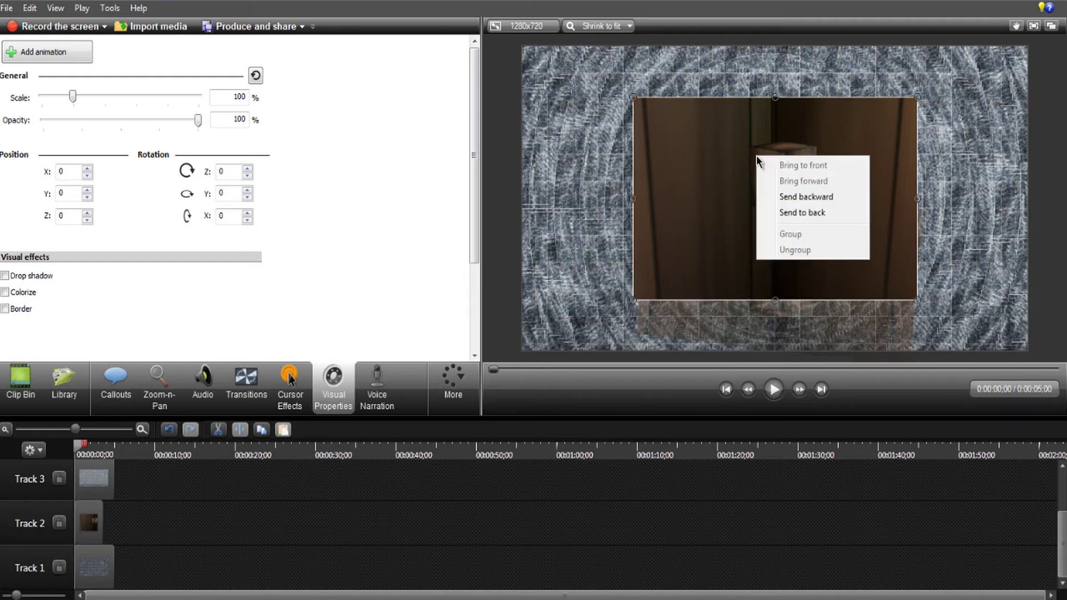
left_click(255, 76)
double_click(226, 193)
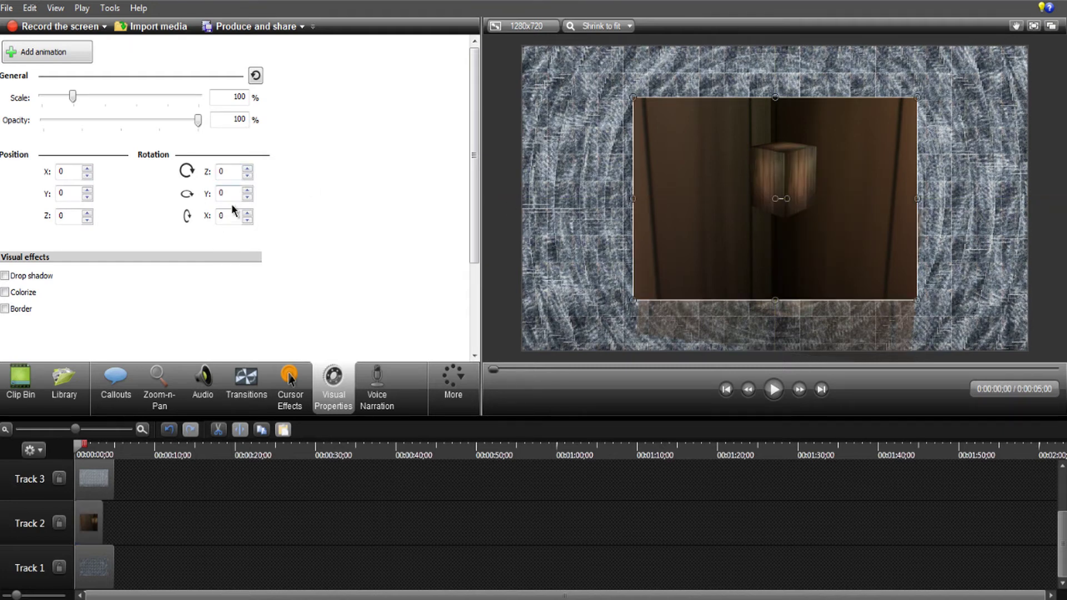
type("-20")
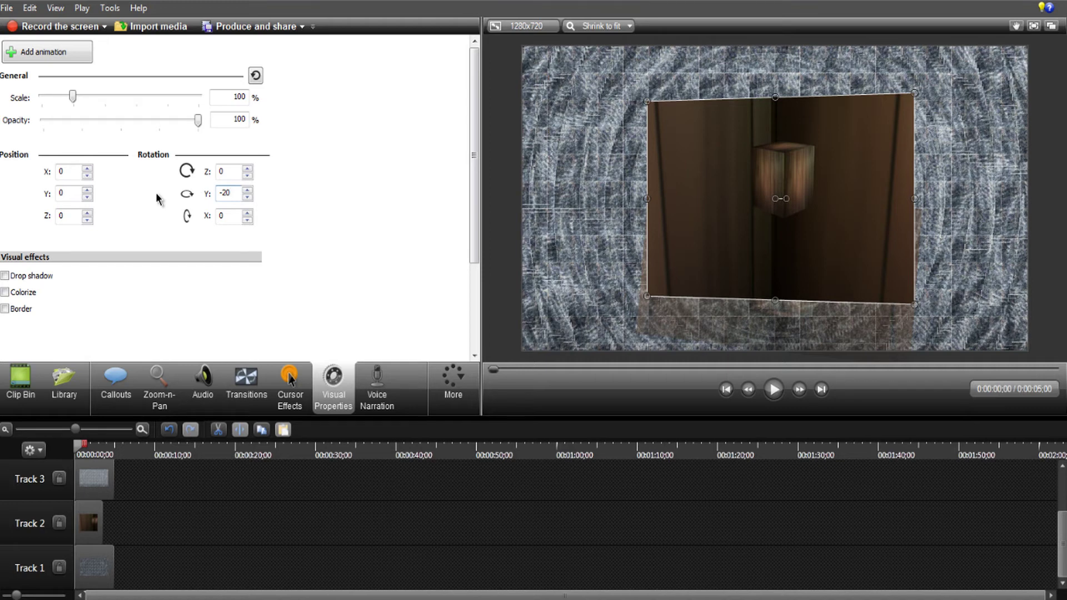
key("BackSpace")
key("BackSpace")
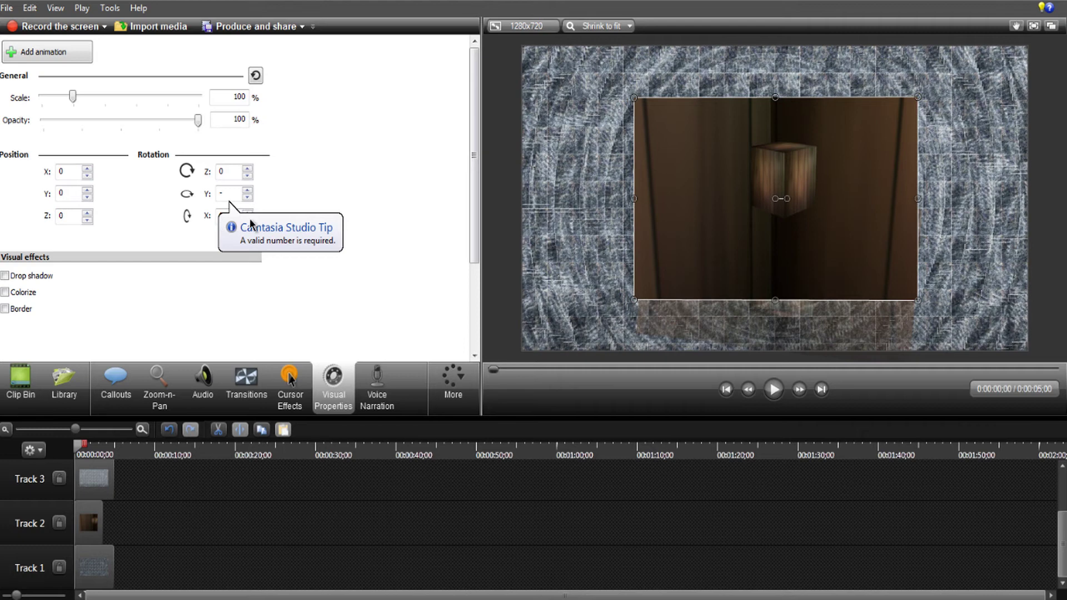
type("12")
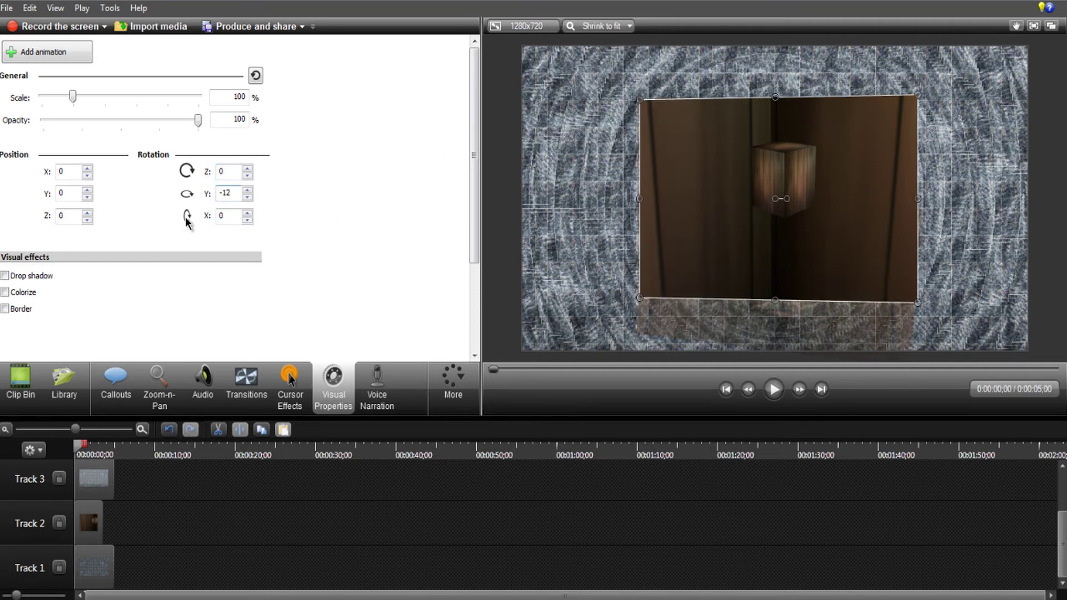
double_click(224, 172)
key("ctrl+z")
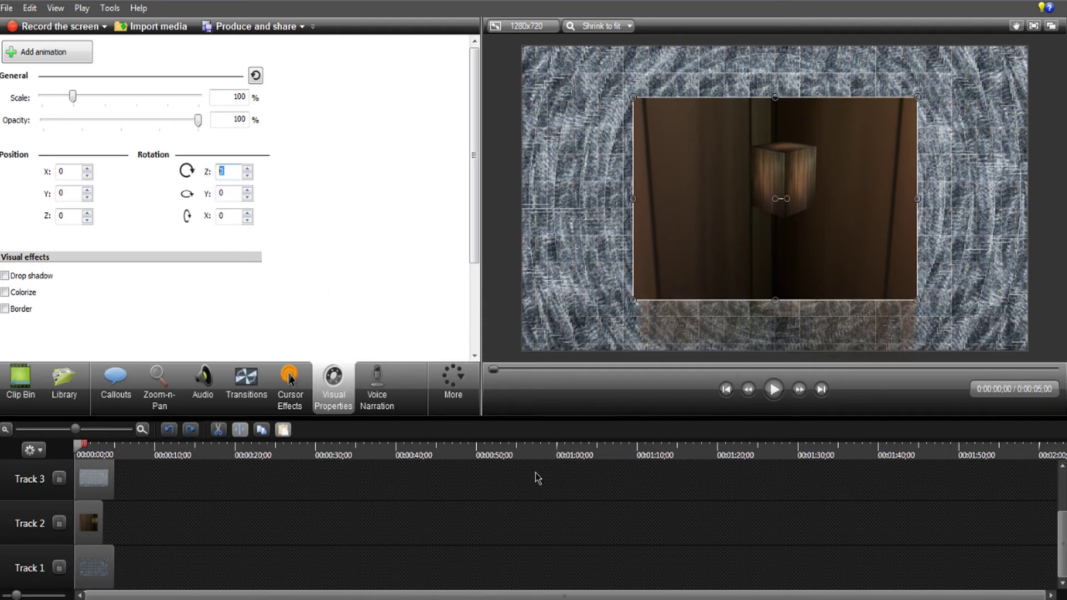
- Preview the project, reselect the Track 2 reflection, and show the Clip Bin
left_click(774, 388)
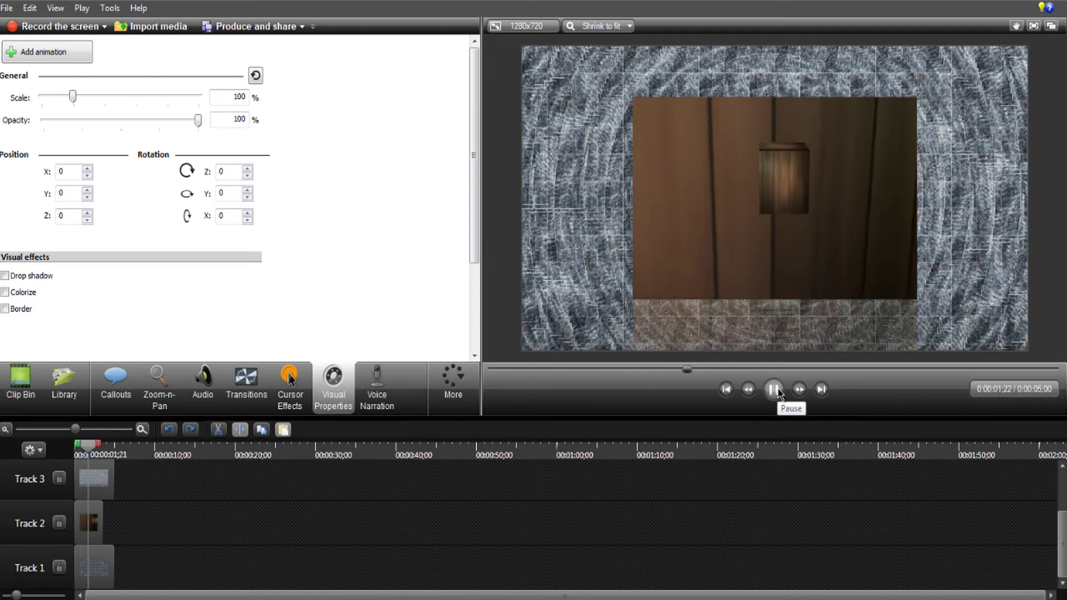
left_click(773, 389)
left_click(760, 340)
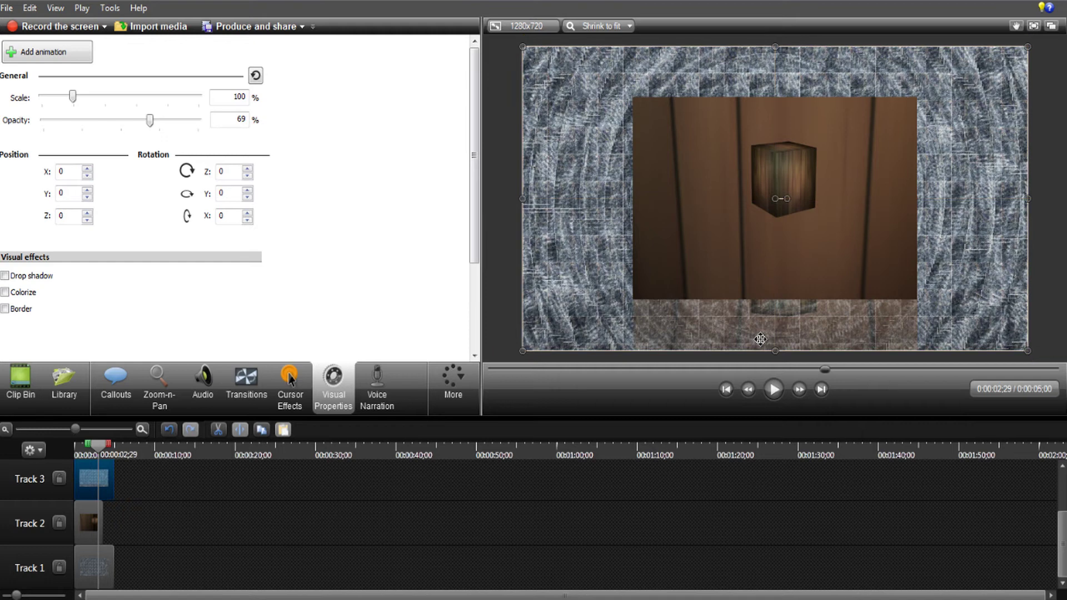
left_click(88, 524)
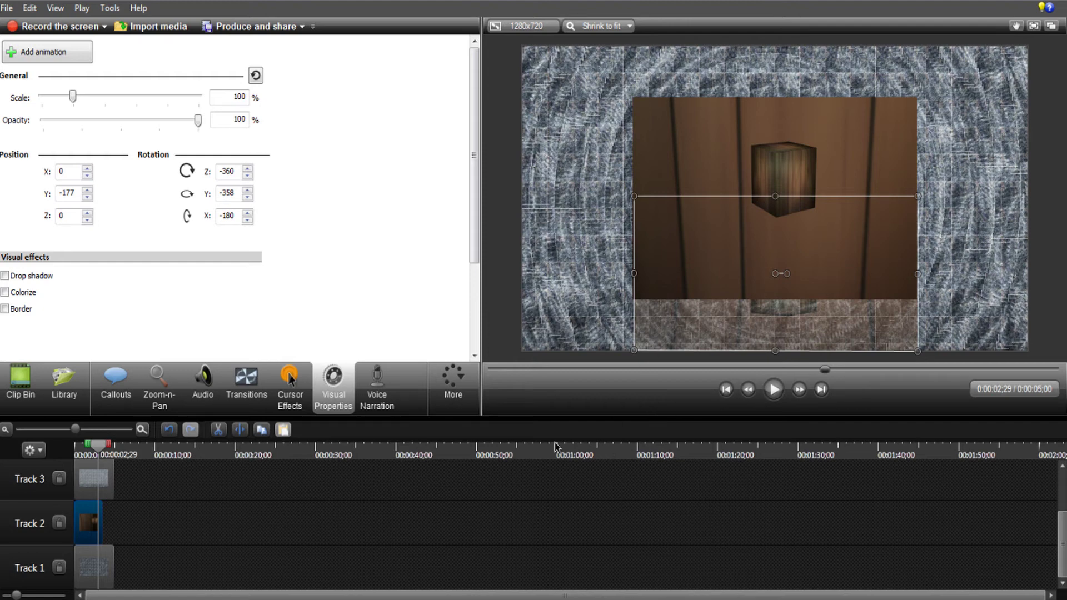
left_click(20, 385)
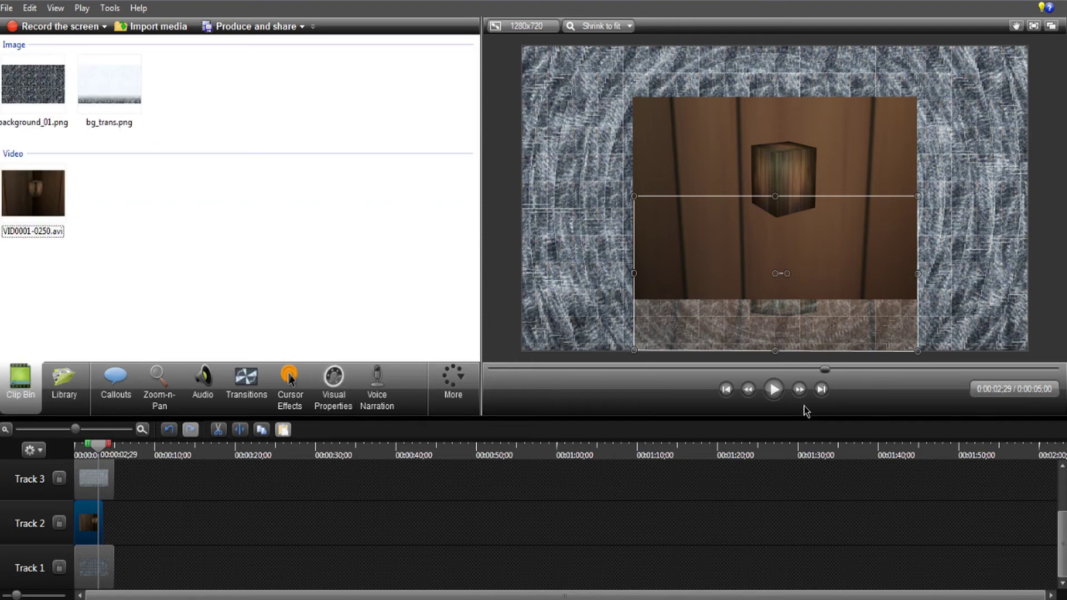
- Add Cube rotate transitions to the reflection and the Track 4 clip, then preview them
left_click(774, 389)
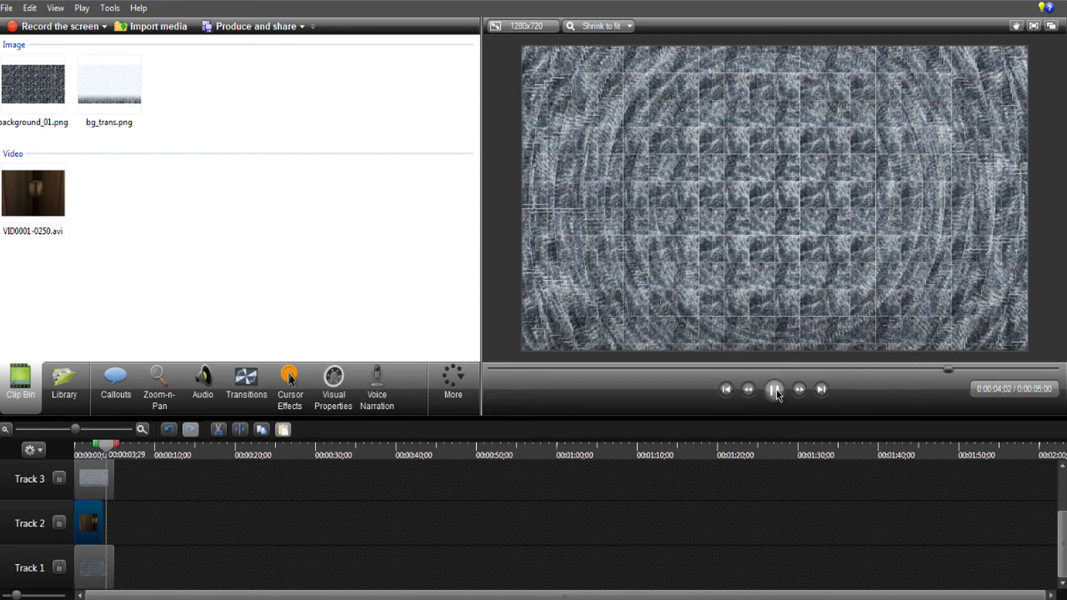
left_click(776, 390)
left_click(247, 385)
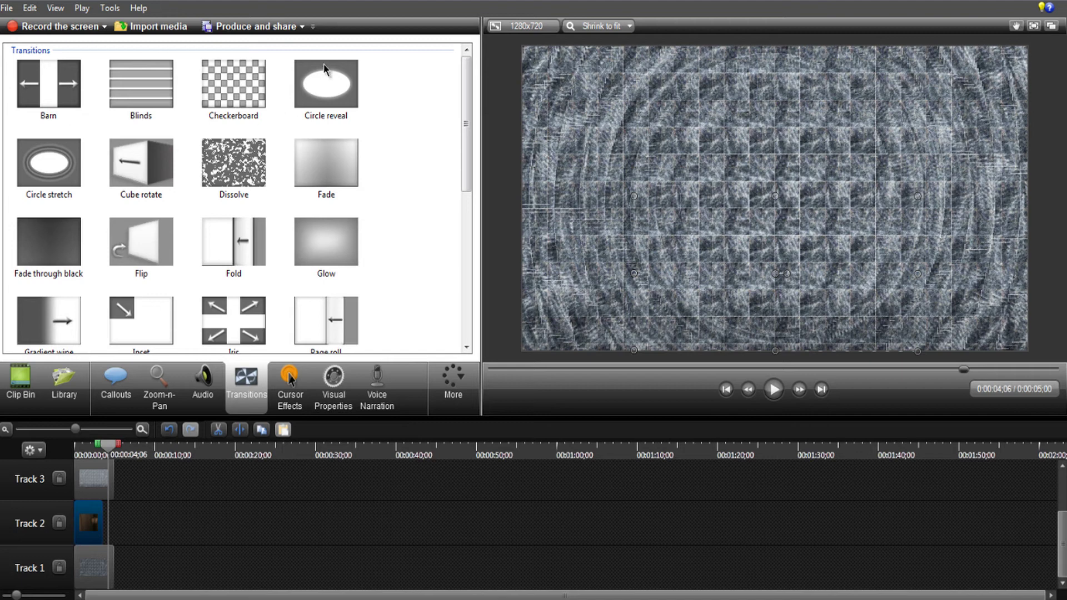
left_click_drag(133, 180, 80, 524)
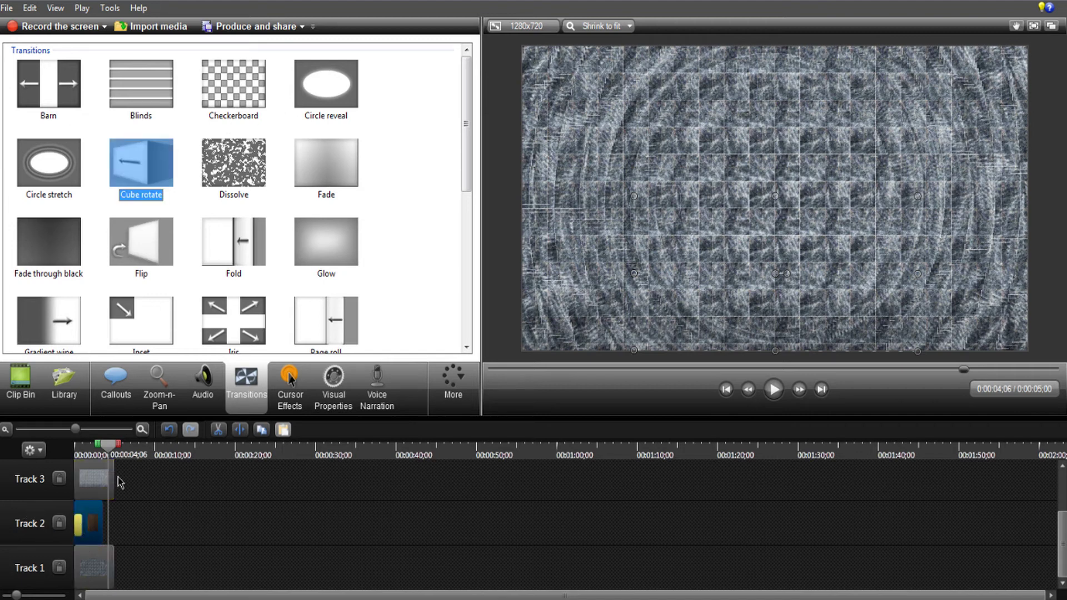
scroll(155, 483, "up", 2)
left_click_drag(146, 171, 79, 505)
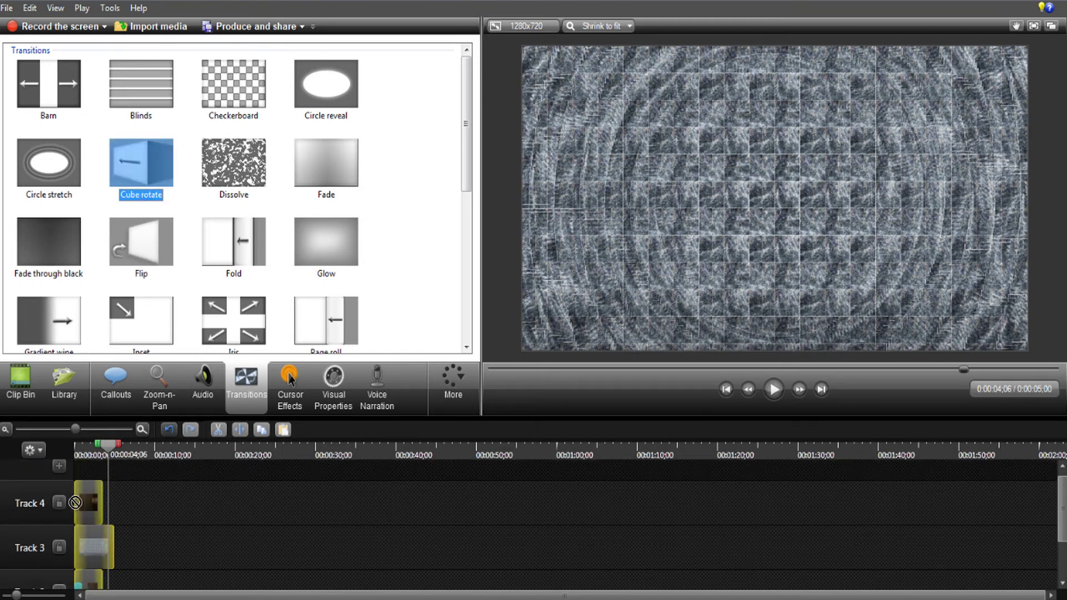
left_click(726, 389)
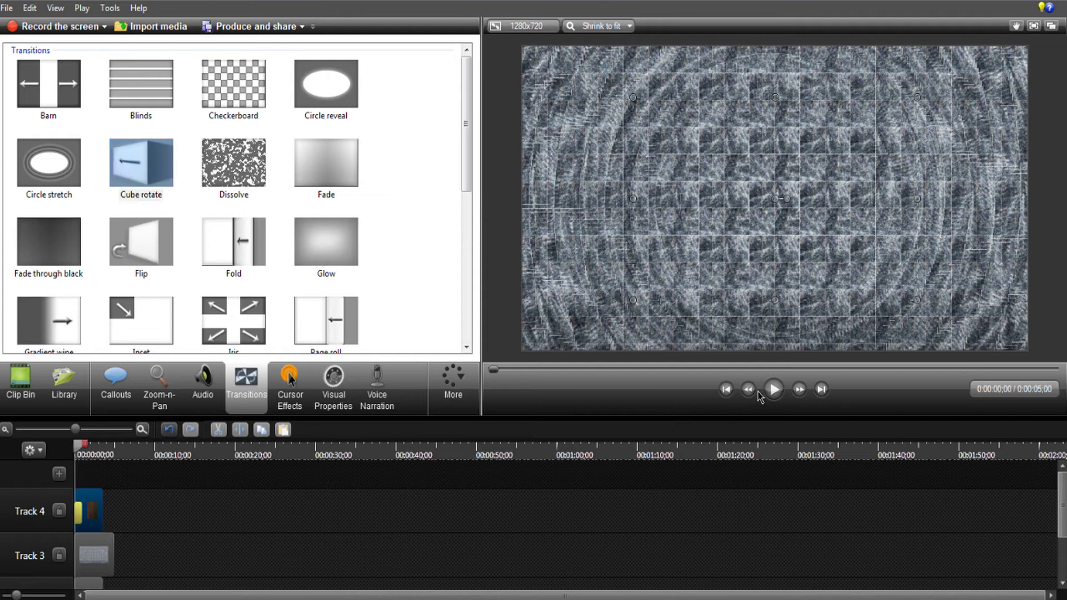
left_click(773, 390)
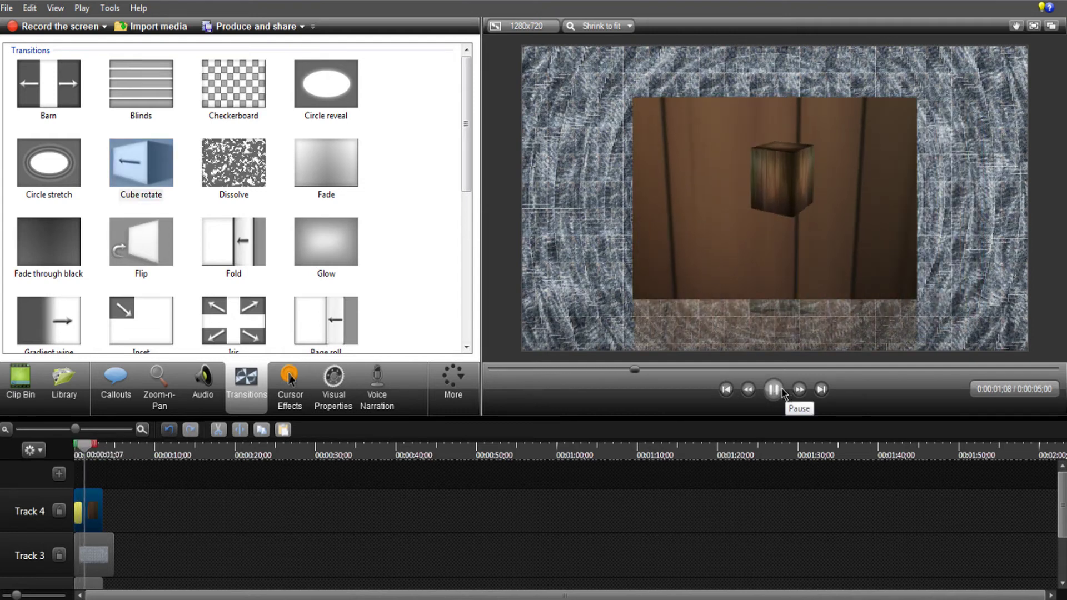
- Stop the preview and apply the Ripple transition to the ends of the Track 4 and Track 3 clips
left_click(774, 390)
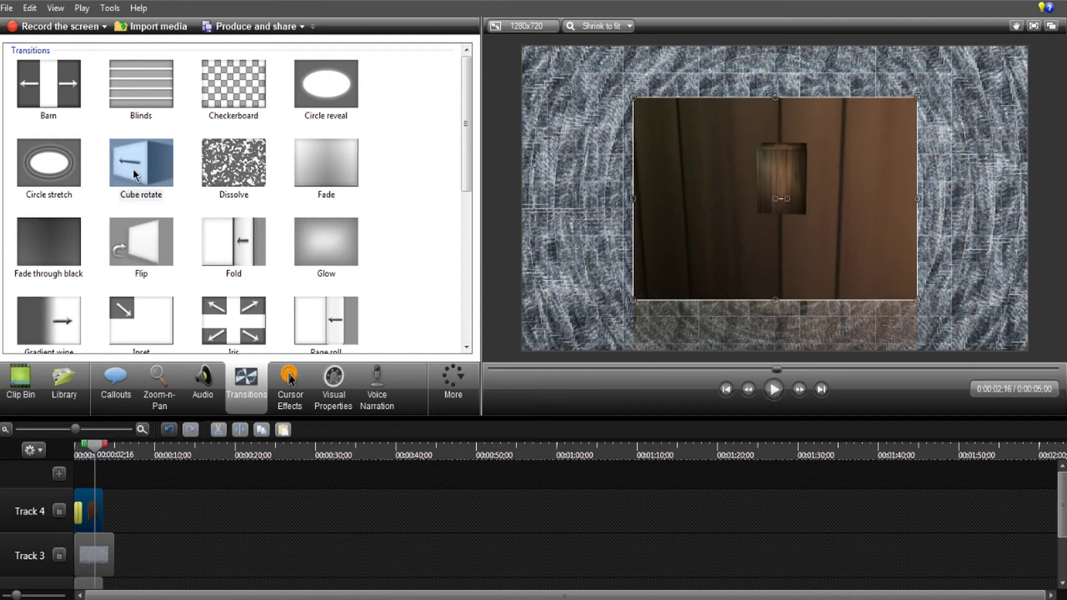
scroll(174, 230, "down", 3)
scroll(246, 264, "down", 3)
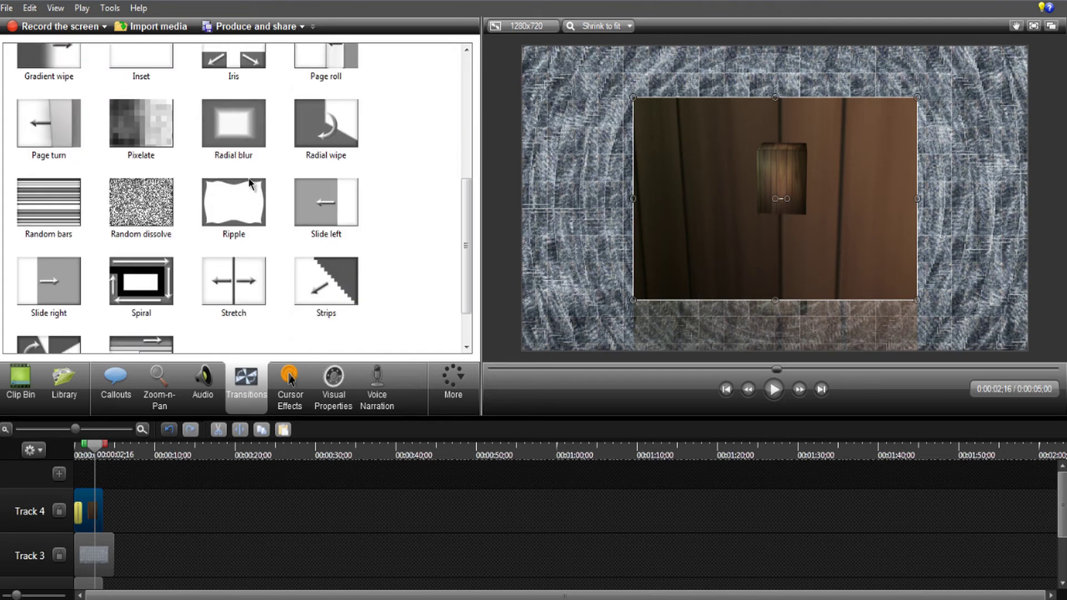
left_click_drag(240, 219, 170, 419)
left_click_drag(100, 509, 100, 510)
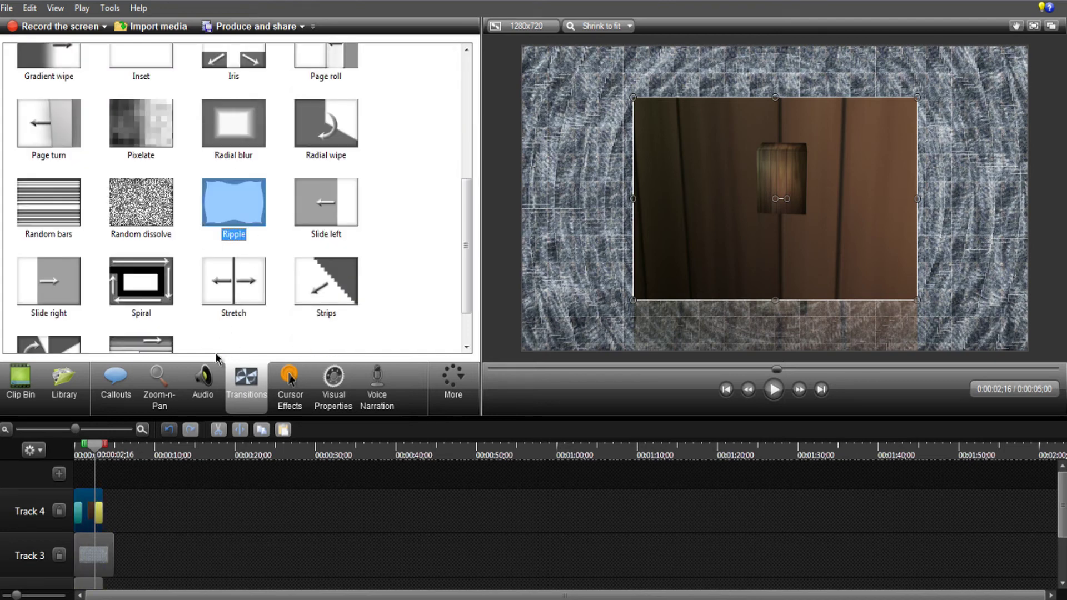
mouse_move(233, 236)
left_mouse_down()
mouse_move(101, 588)
mouse_move(111, 586)
left_mouse_up()
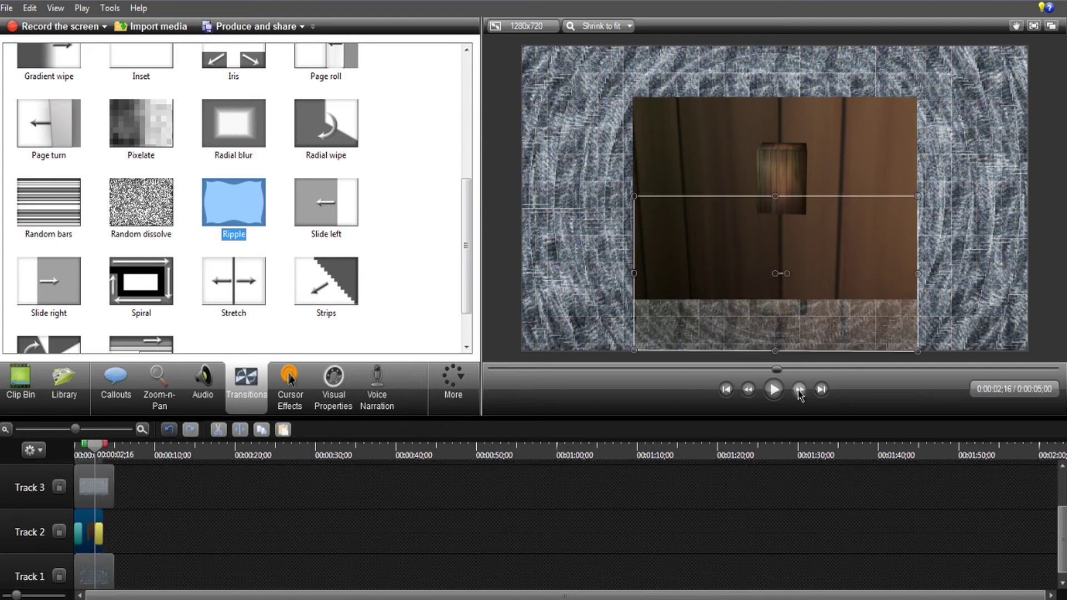
- Preview the Ripple ending, then drop Slide left onto the Track 2 clip's end
left_click(773, 389)
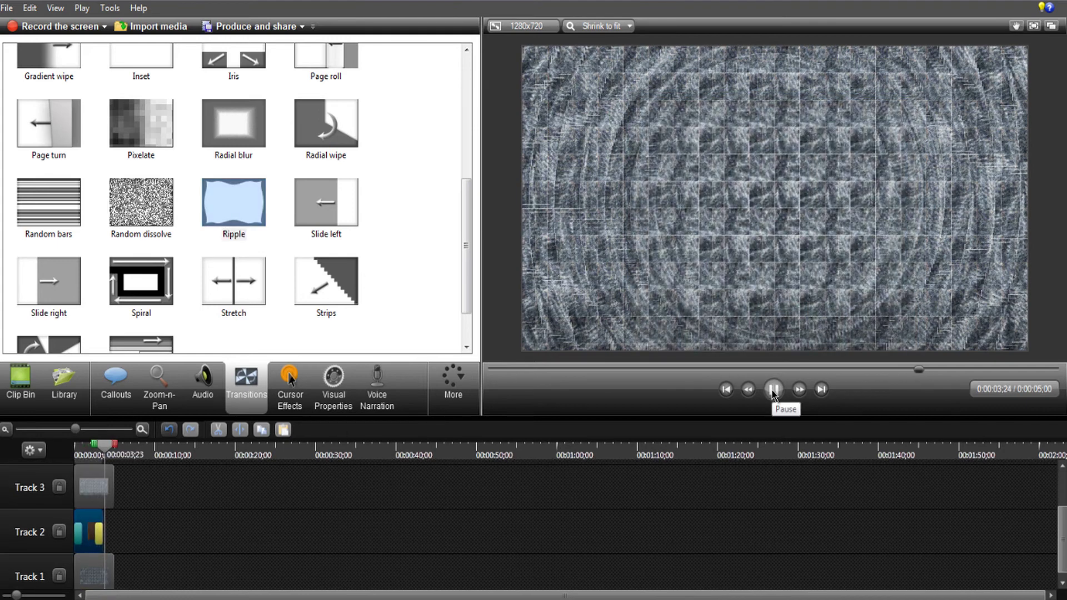
left_click(774, 390)
left_click_drag(319, 186, 105, 500)
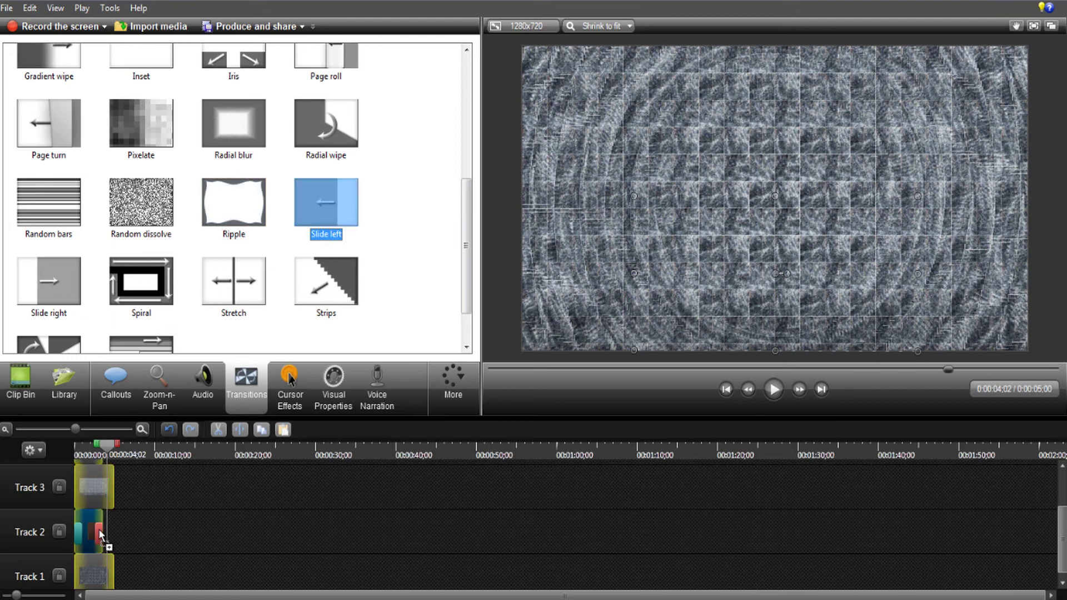
left_click(91, 454)
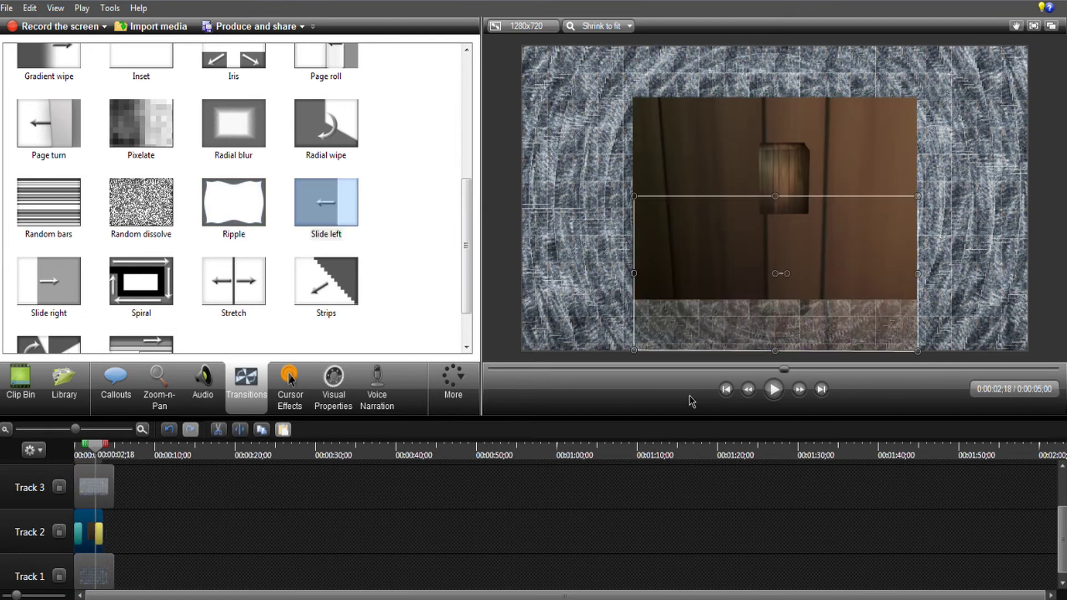
- Apply Slide left to the ends of both clips and scrub back before the transition
left_click(773, 390)
scroll(293, 240, "up", 5)
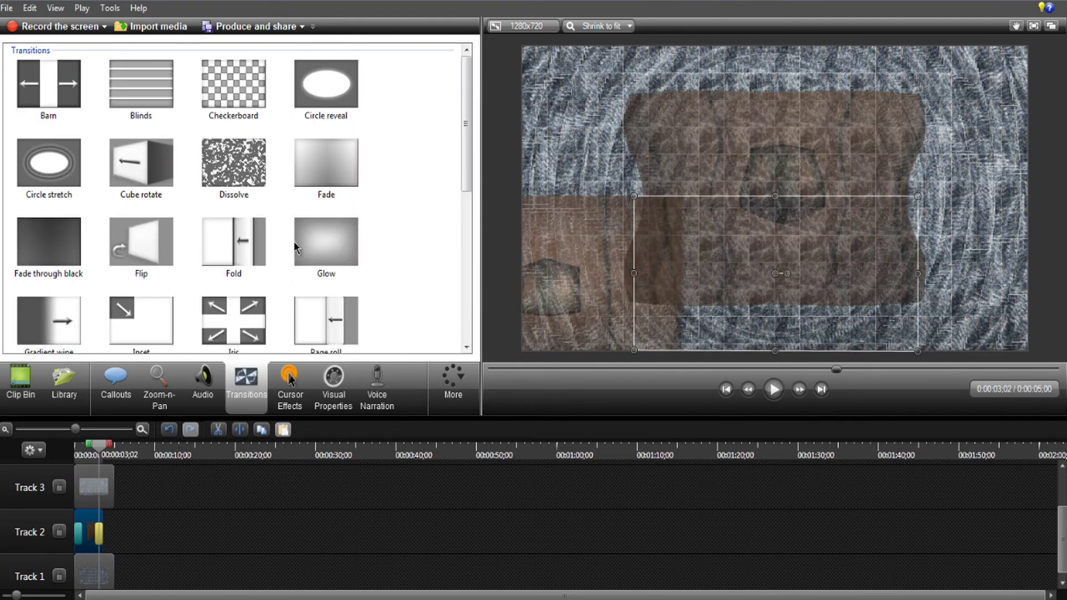
scroll(138, 173, "down", 5)
scroll(167, 216, "down", 3)
scroll(242, 244, "up", 1)
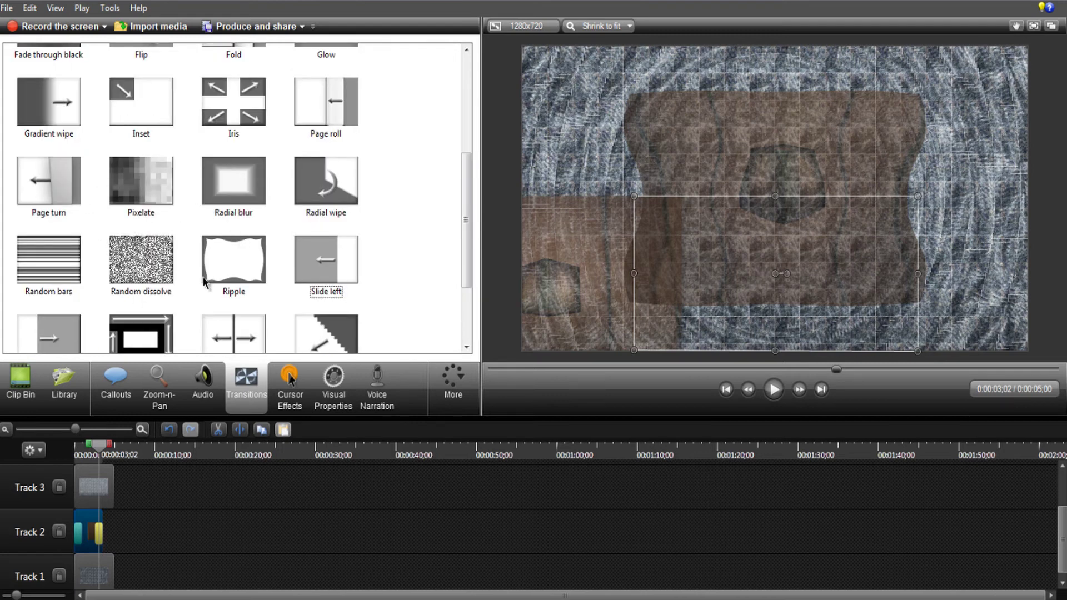
scroll(204, 282, "up", 3)
scroll(180, 212, "down", 3)
scroll(180, 213, "down", 3)
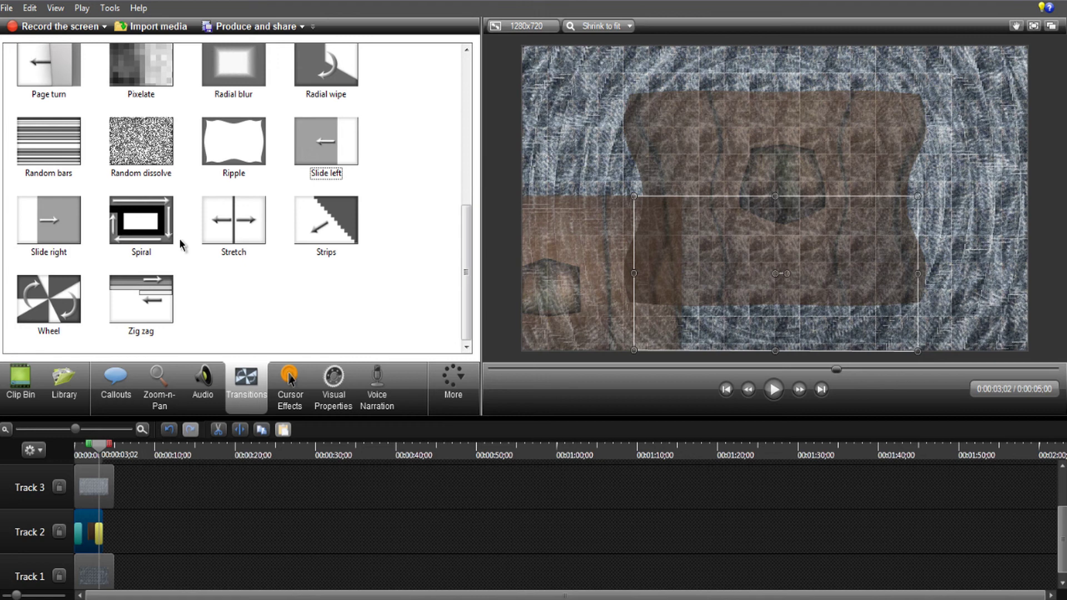
left_click_drag(325, 144, 142, 482)
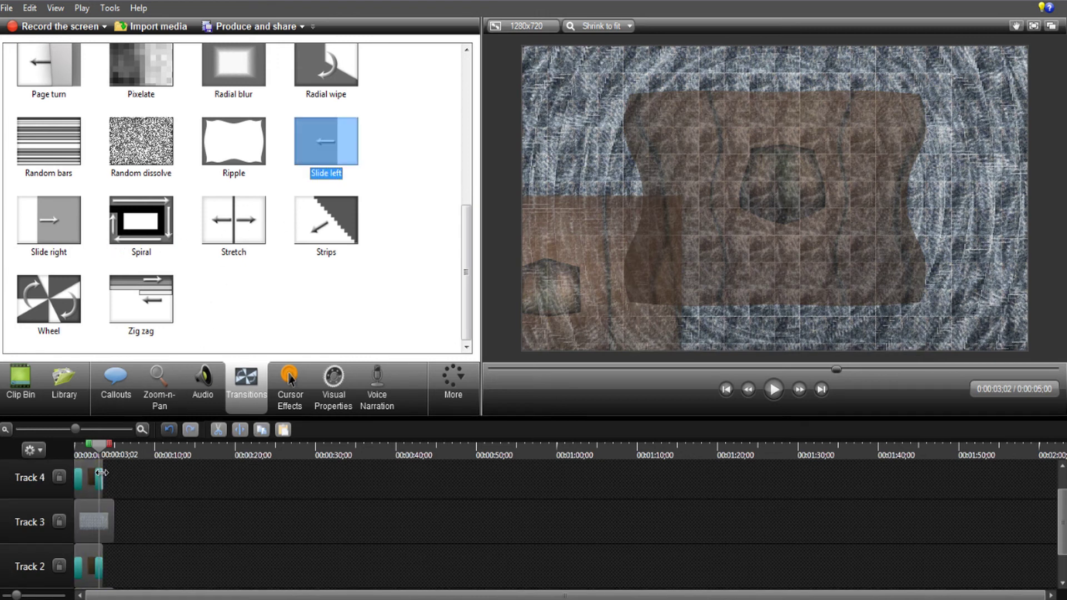
left_click(107, 451)
left_click_drag(105, 446, 101, 449)
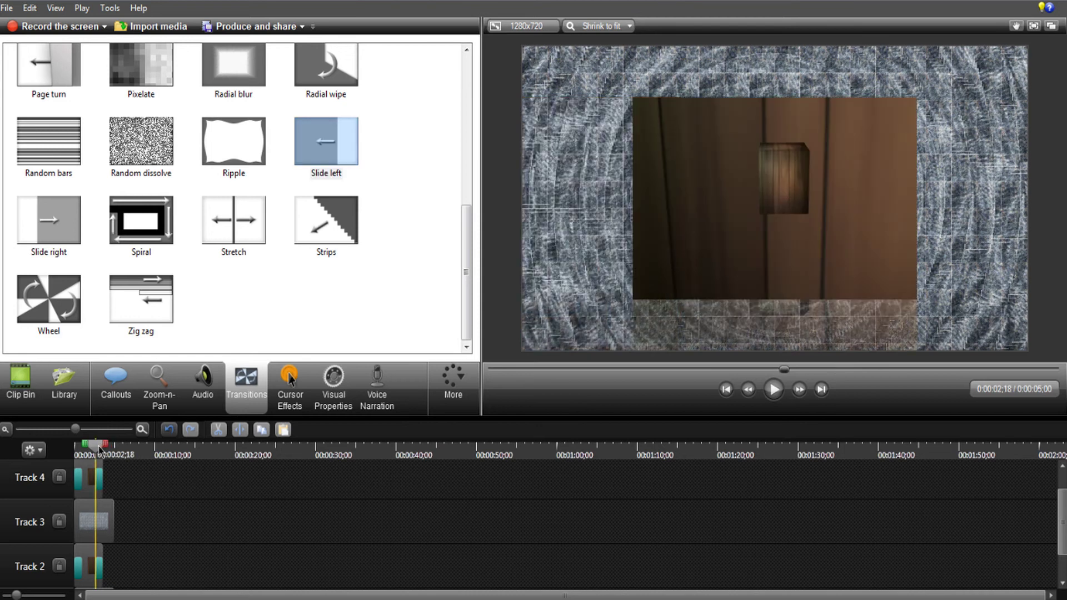
- Preview the slide-left ending, then try the Slide right transition
left_click(773, 389)
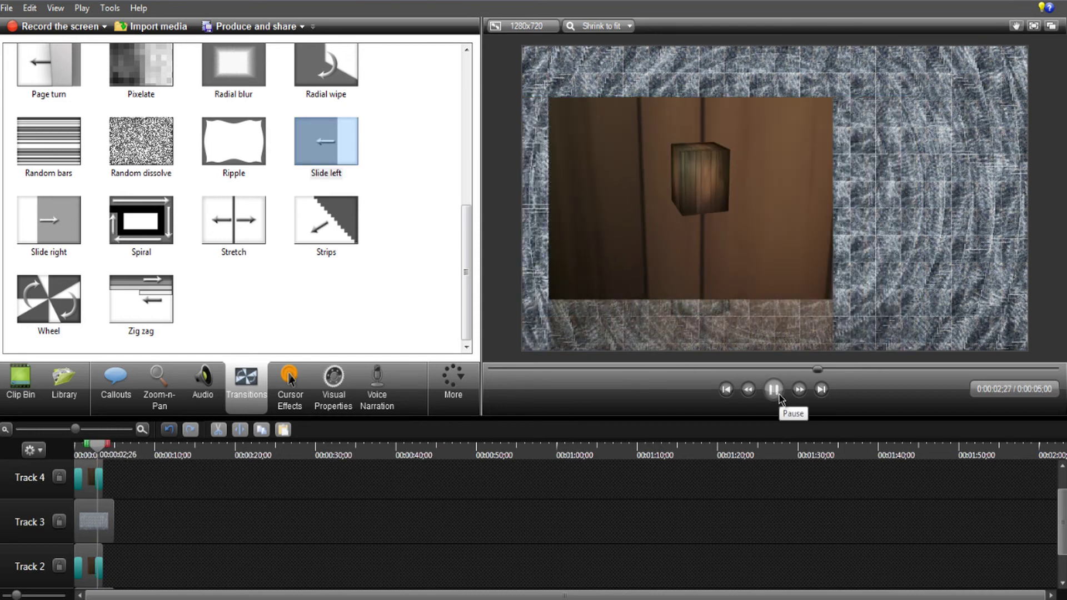
left_click(774, 389)
left_click(278, 275)
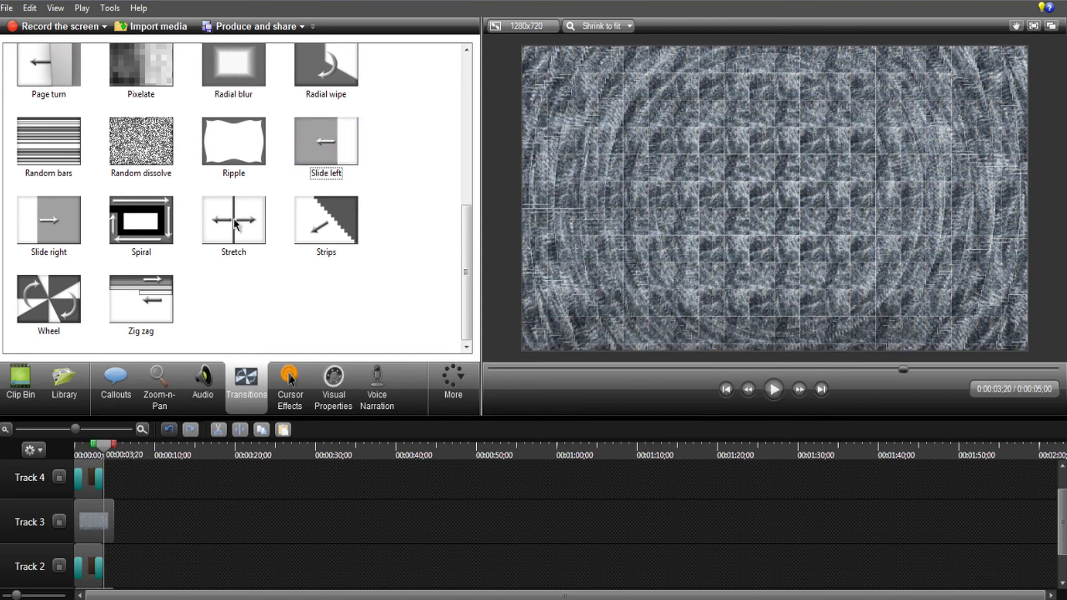
left_click(50, 223)
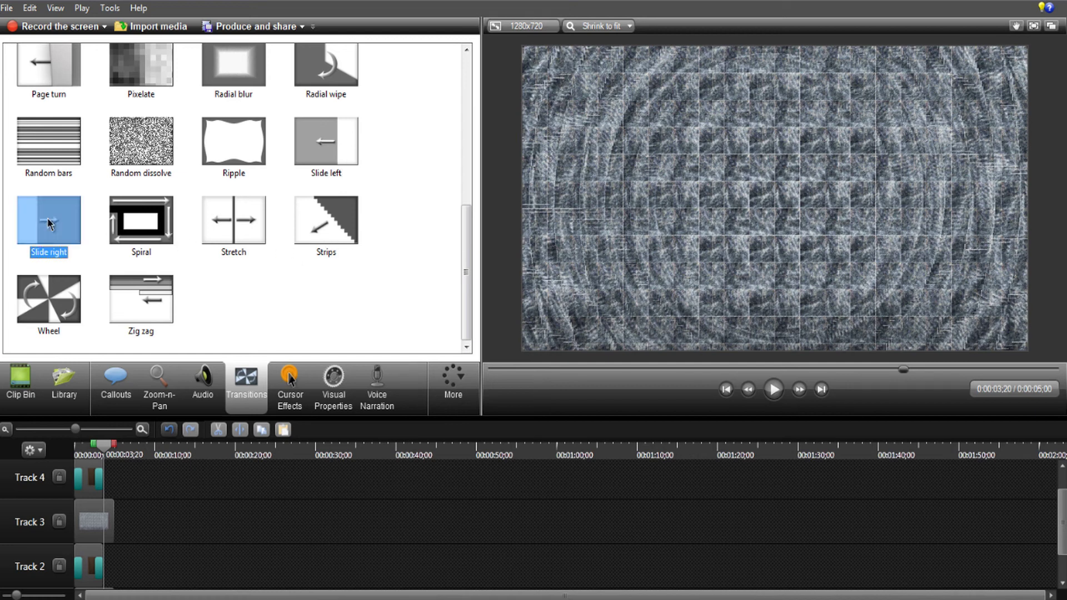
left_click(242, 273)
scroll(242, 272, "up", 5)
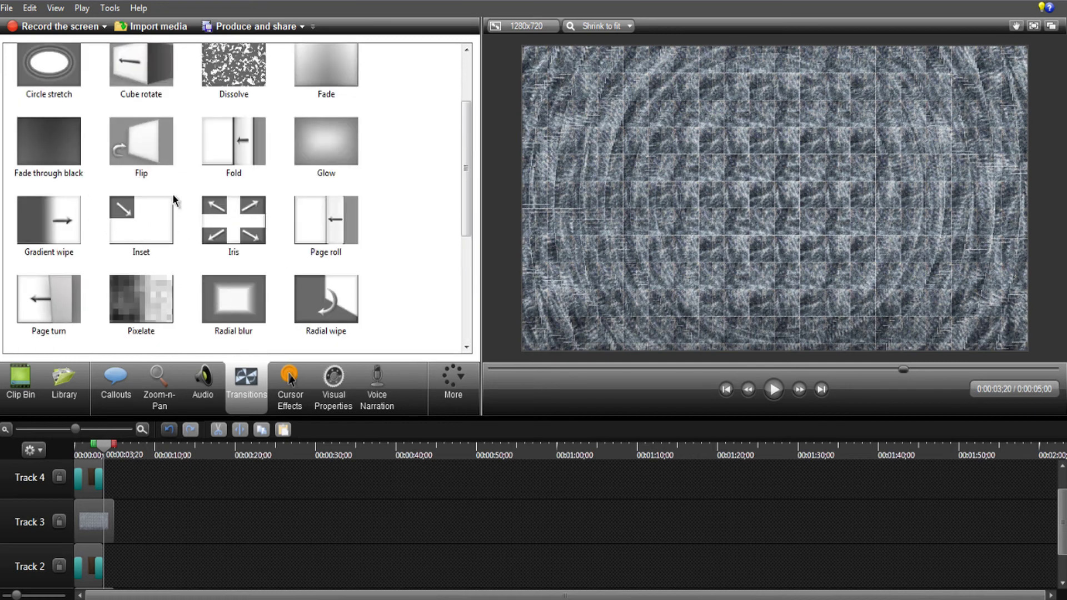
scroll(183, 203, "up", 2)
- Apply Flip to both clip ends, play it, then scrub back to mid-flip
left_click(141, 242)
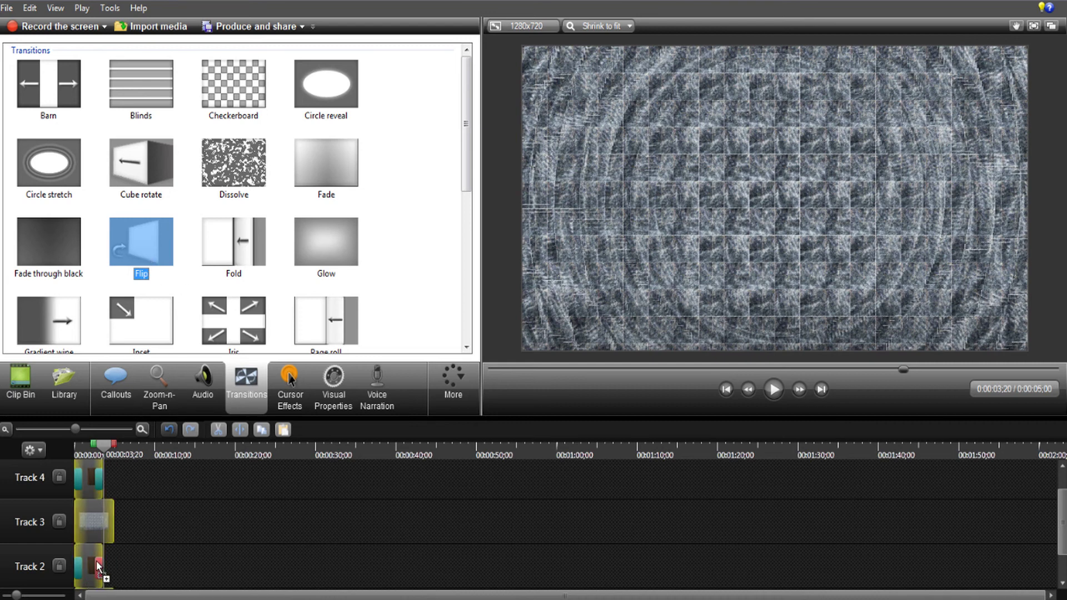
left_click(100, 448)
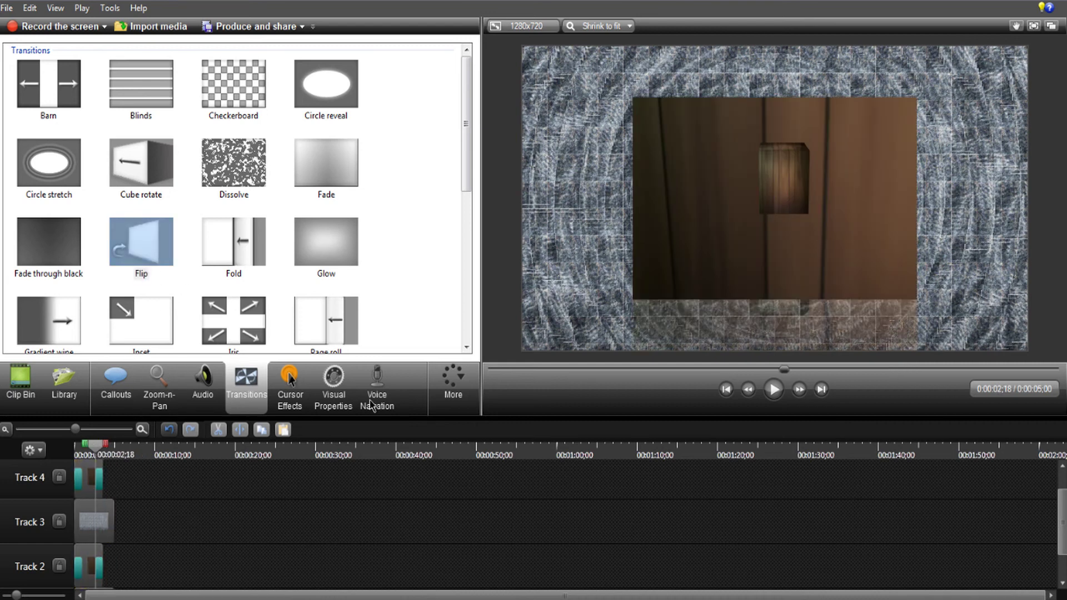
left_click(774, 389)
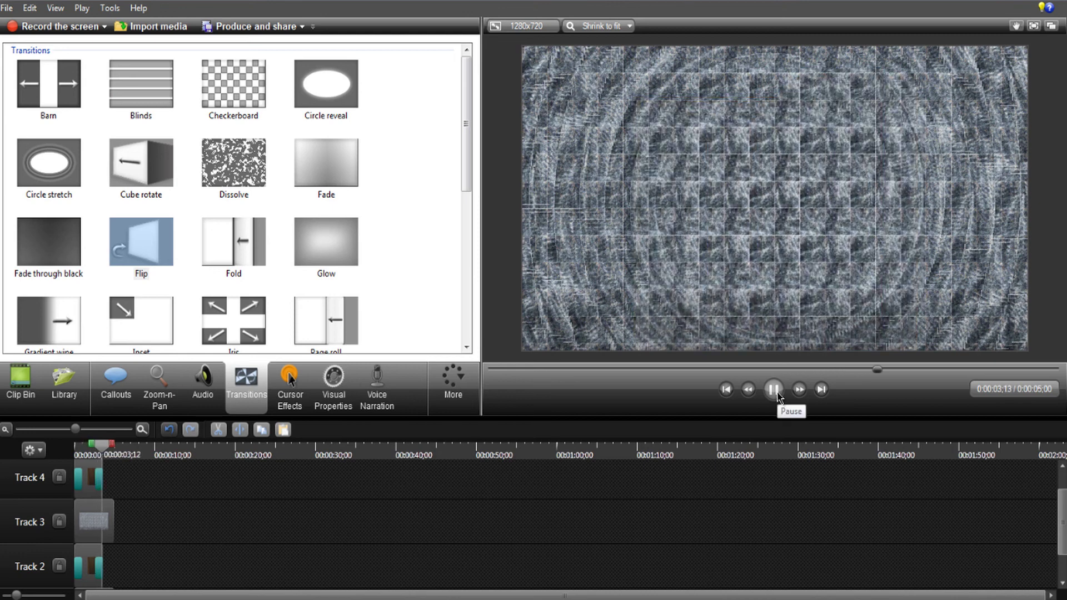
left_click(773, 391)
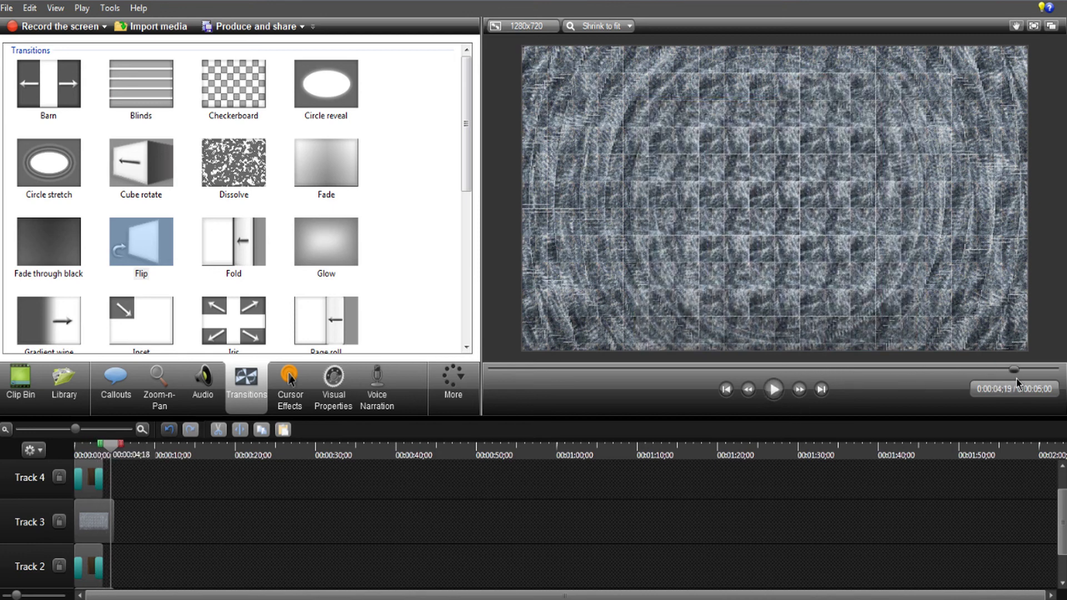
mouse_move(1041, 370)
left_mouse_down()
mouse_move(784, 369)
mouse_move(835, 369)
left_mouse_up()
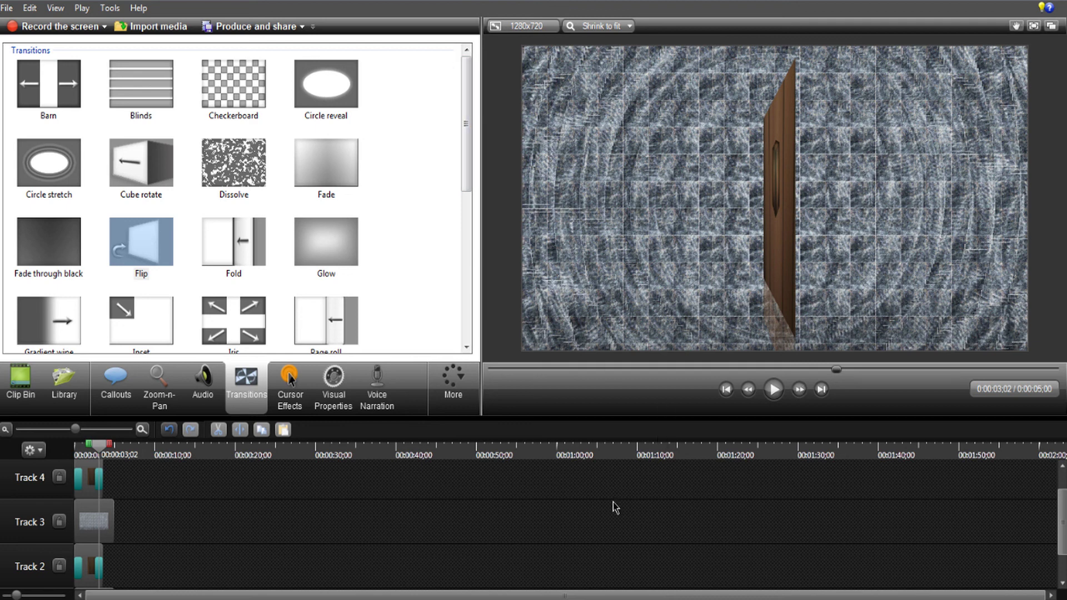
- Show the Clip Bin, play the project from the start, and select VID0001-0250.avi
left_click(20, 385)
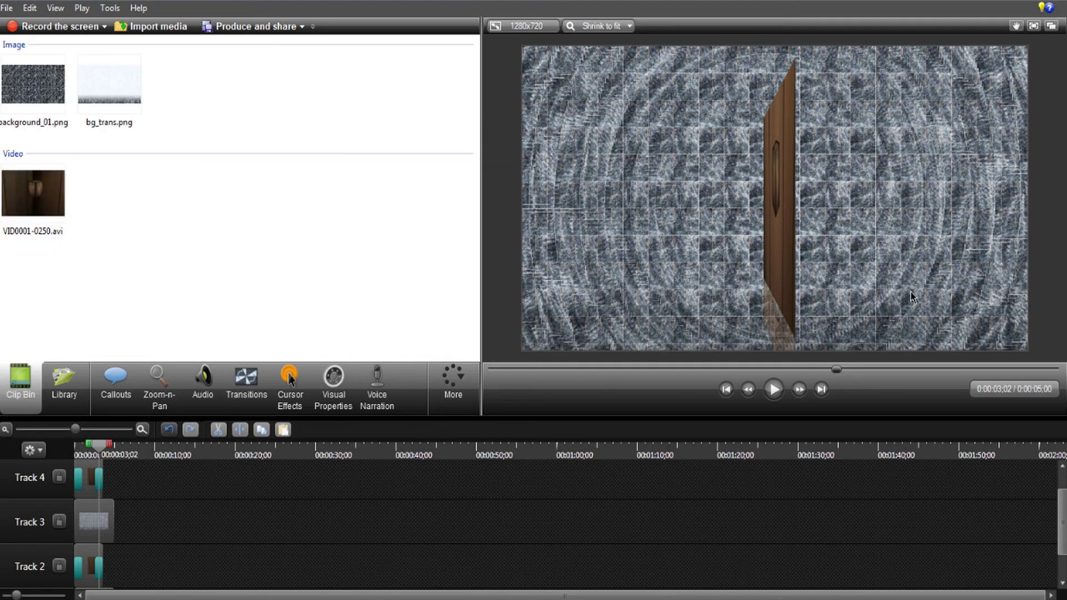
left_click(725, 388)
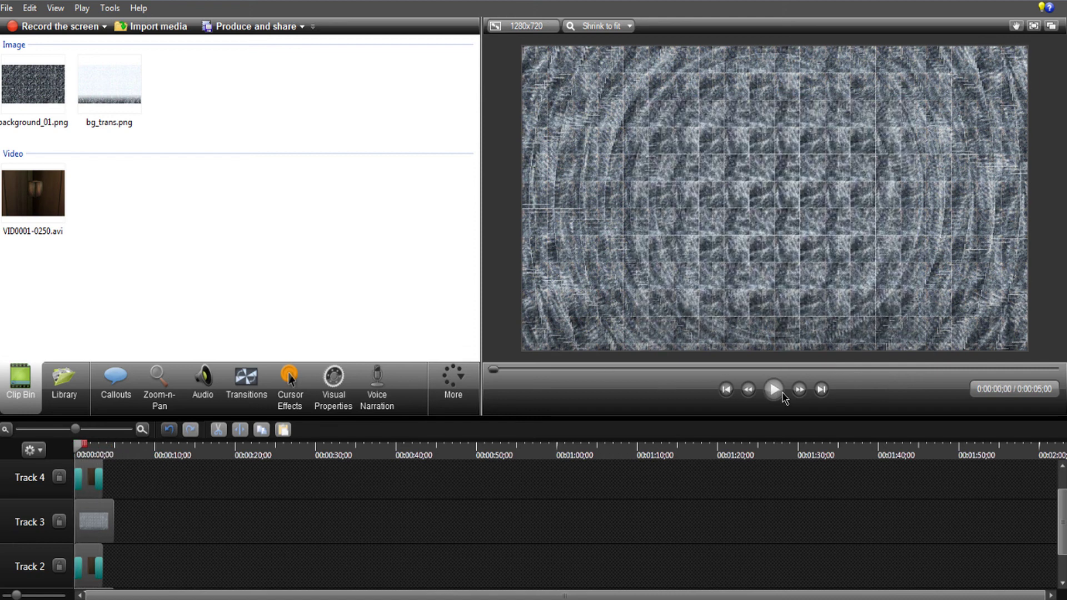
left_click(775, 389)
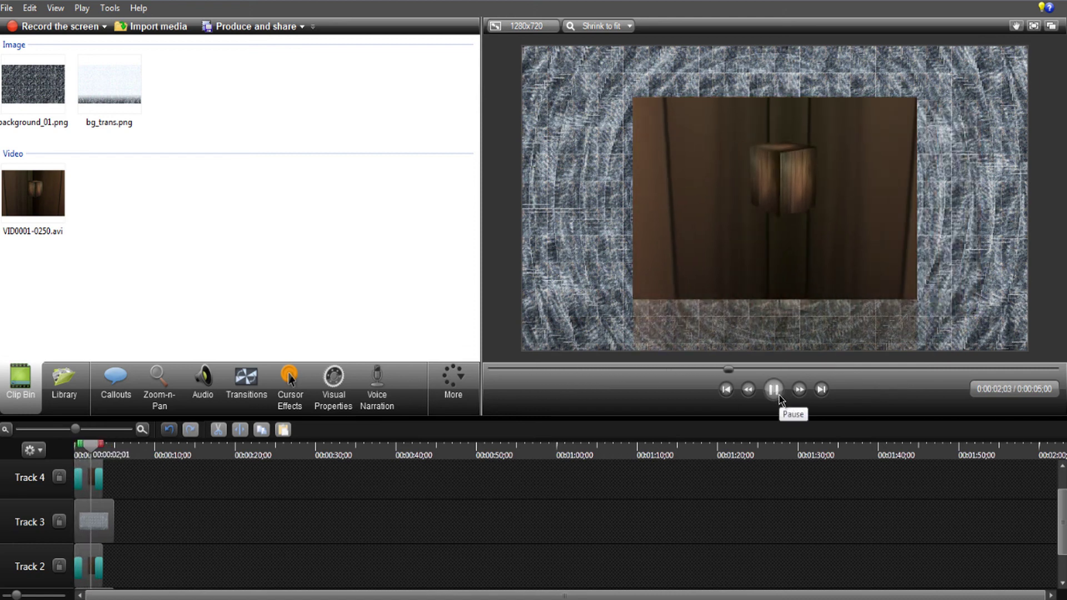
left_click(774, 388)
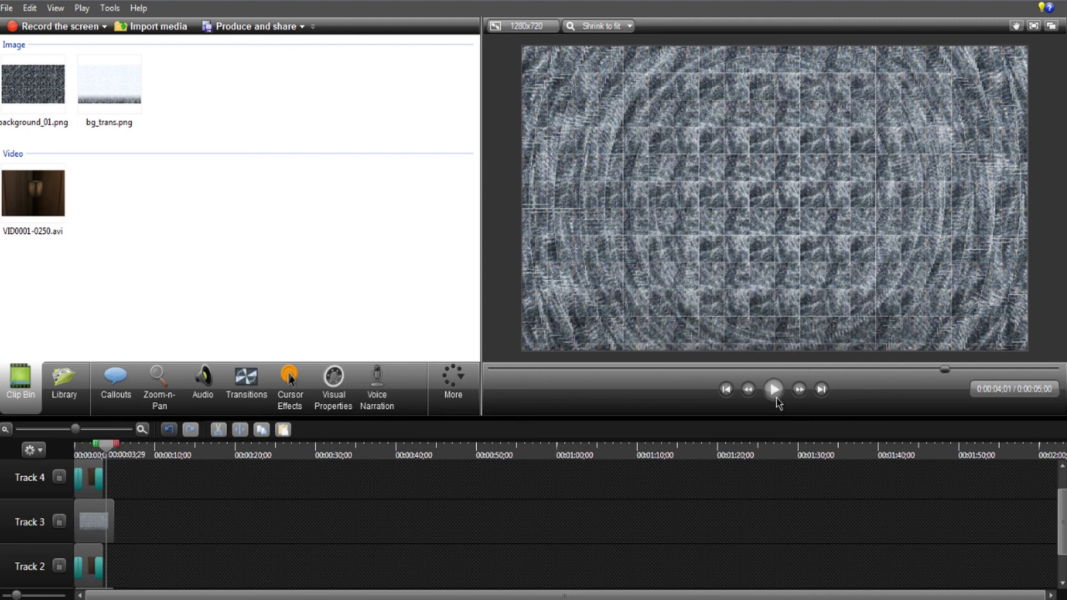
left_click(33, 200)
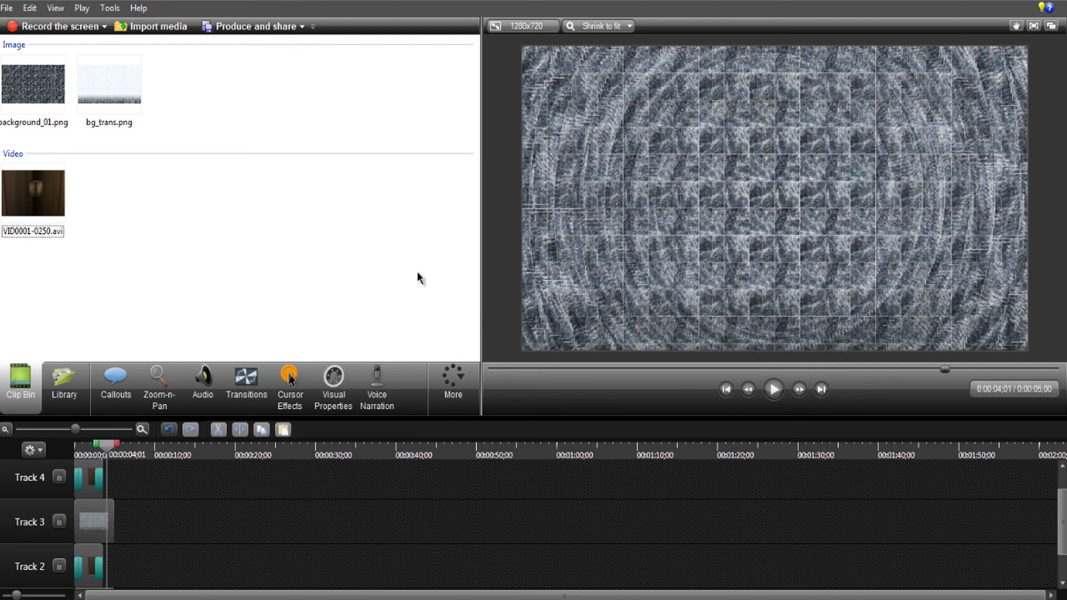